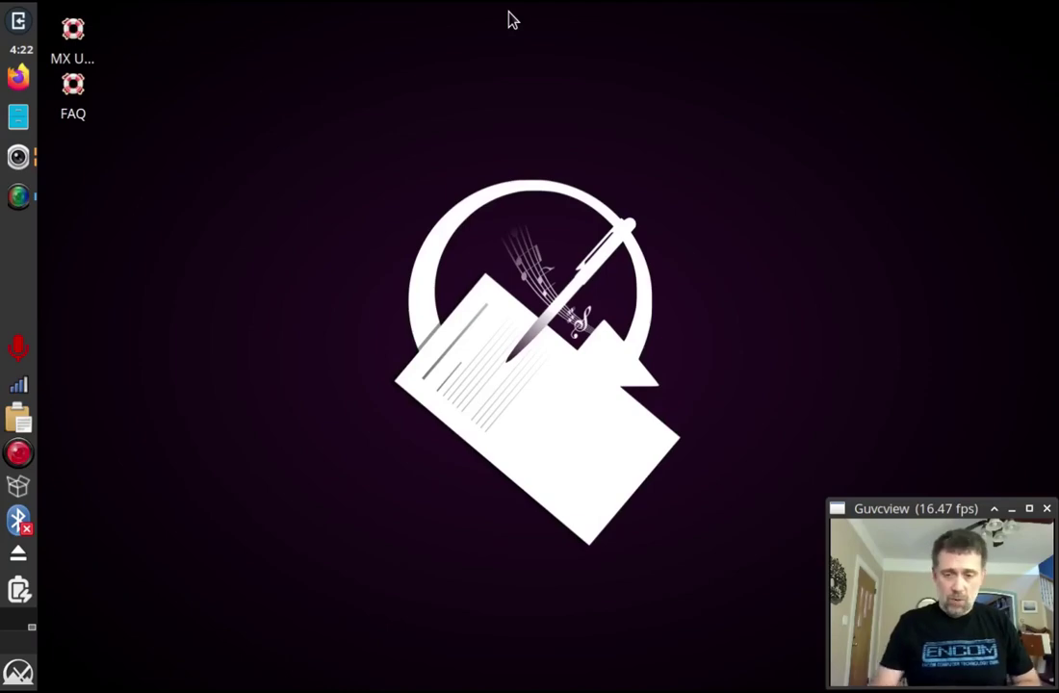
# Find and launch the Nvidia driver installer, then authenticate it by entering the account password.
pyautogui.click(19, 673)
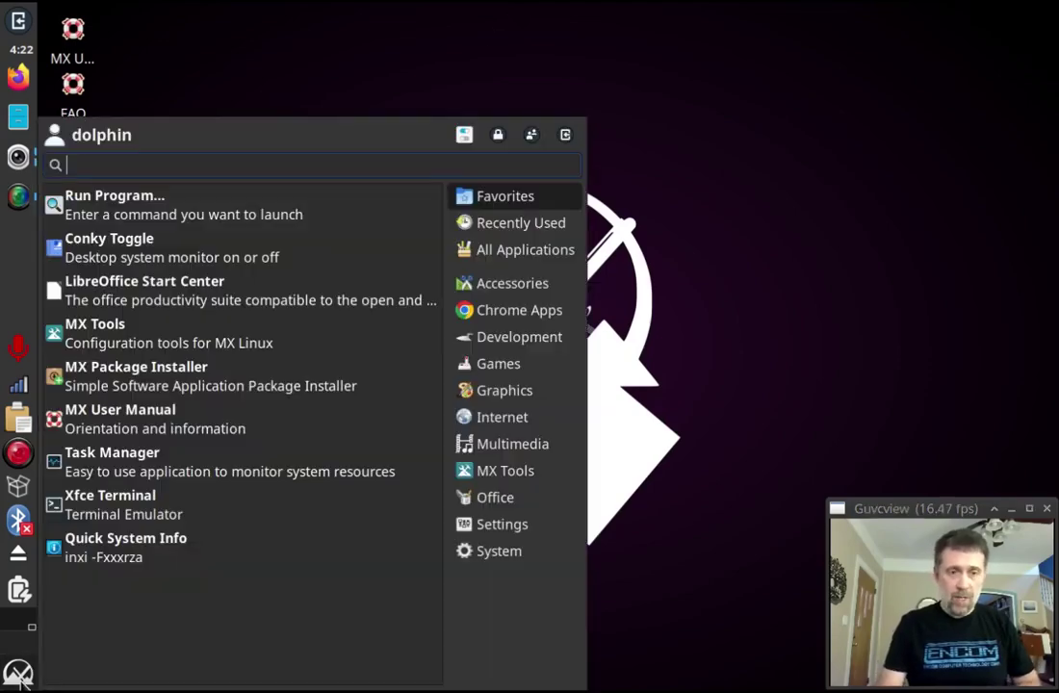
pyautogui.write('nv')
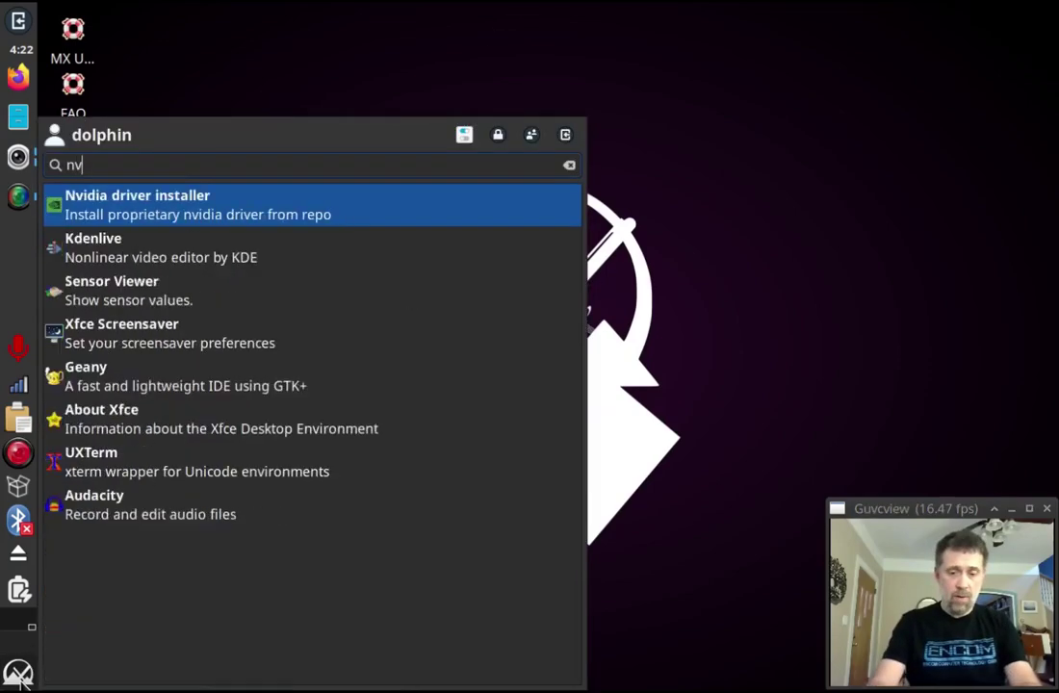
pyautogui.write('i')
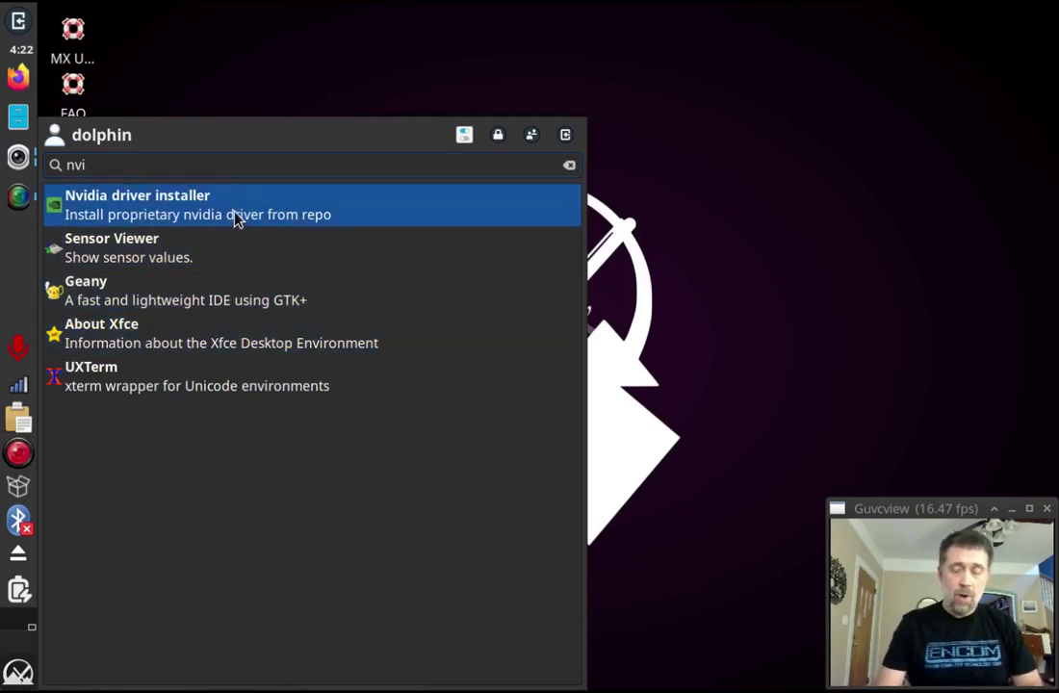
pyautogui.click(236, 219)
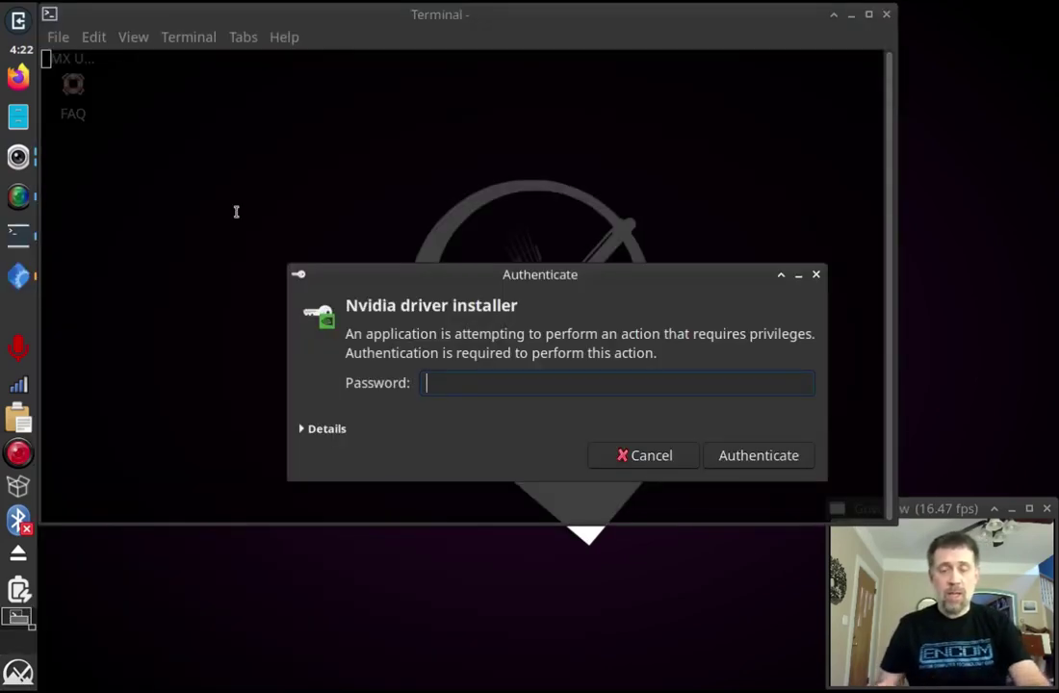
pyautogui.write('••••')
pyautogui.press('Return')
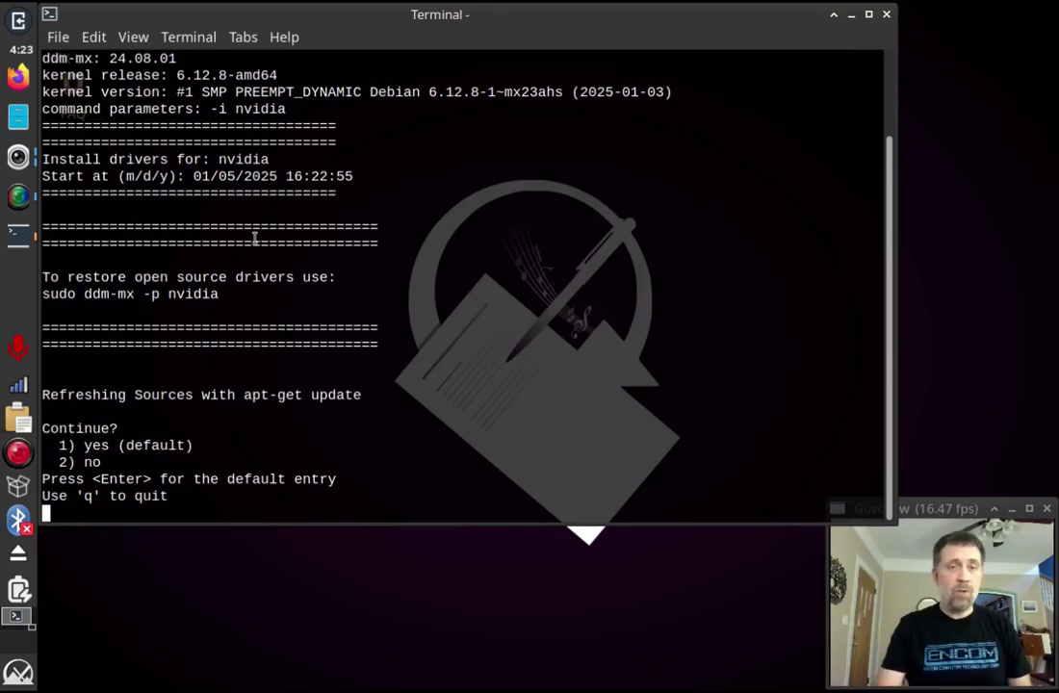
# Review the kernel release and the command for restoring open source drivers, then accept refreshing the package sources.
pyautogui.scroll(2, 238, 176)
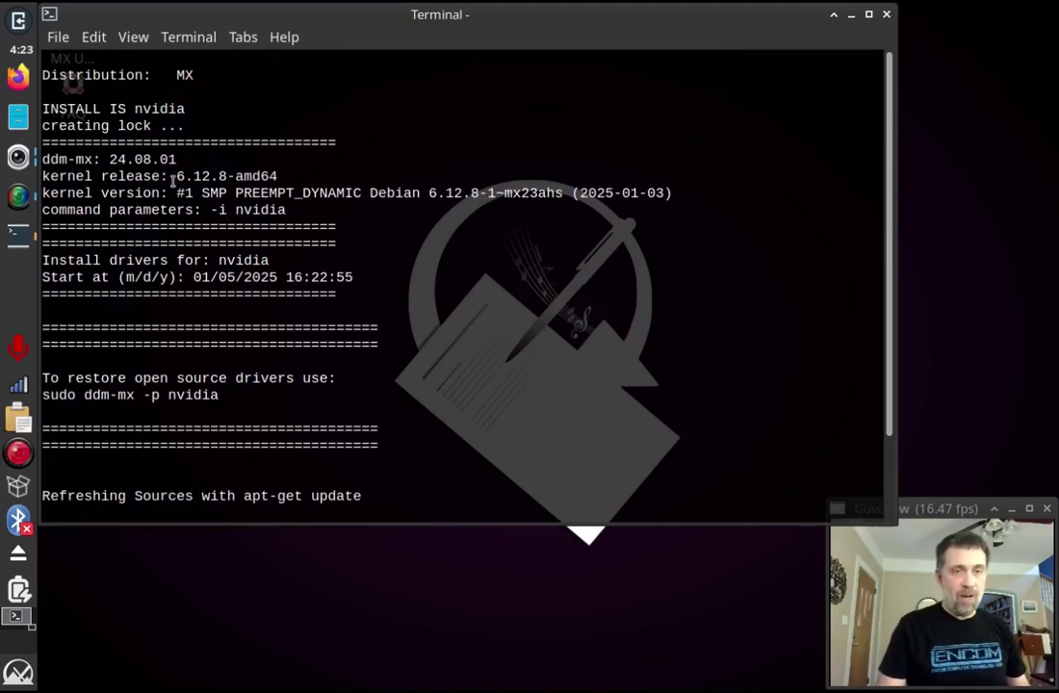
pyautogui.moveTo(289, 176); pyautogui.dragTo(174, 176)
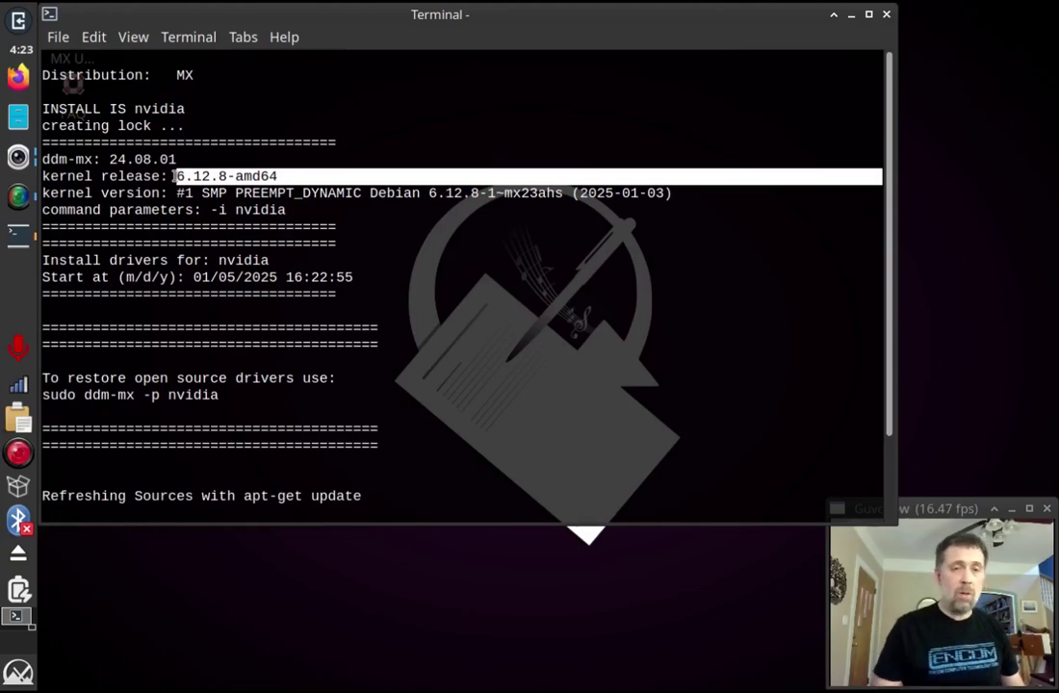
pyautogui.click(214, 199)
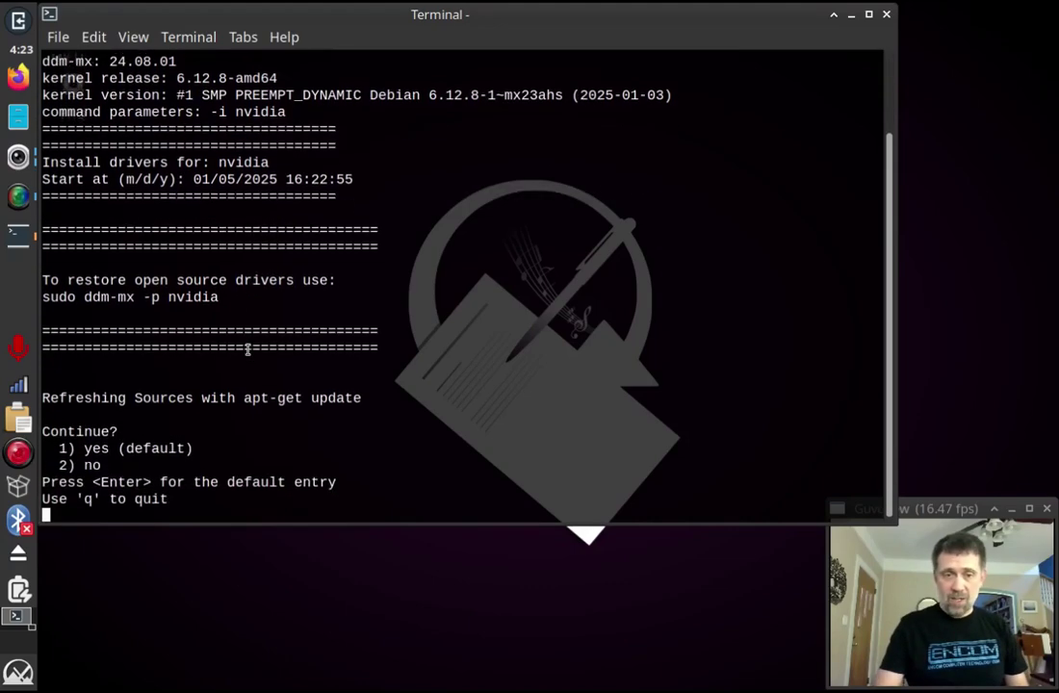
pyautogui.moveTo(234, 294); pyautogui.dragTo(137, 276)
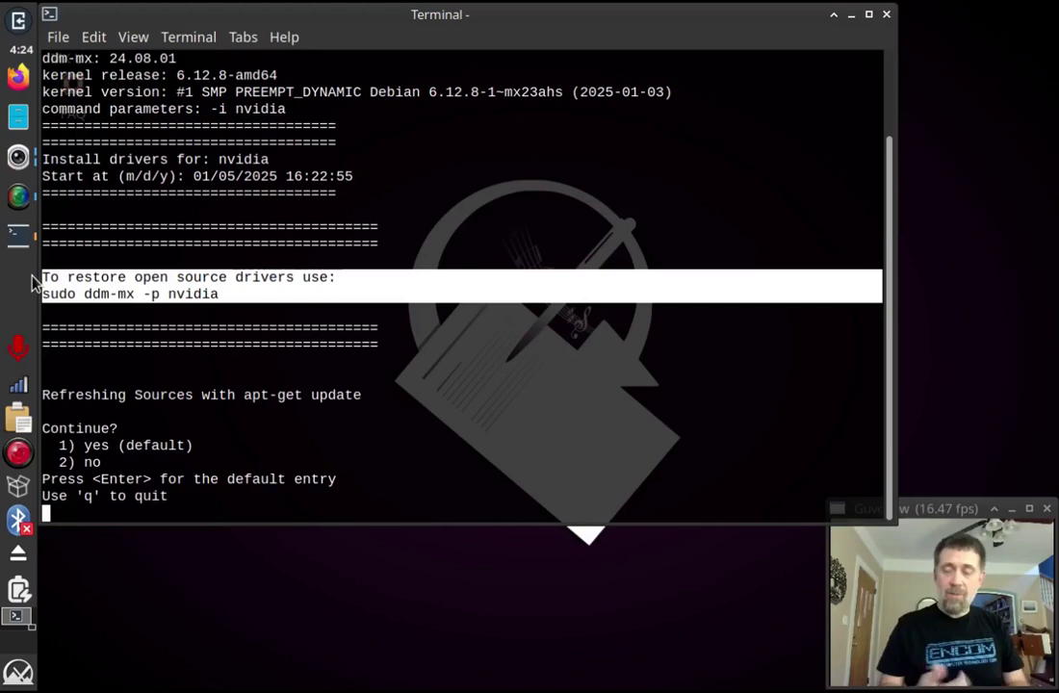
pyautogui.click(90, 301)
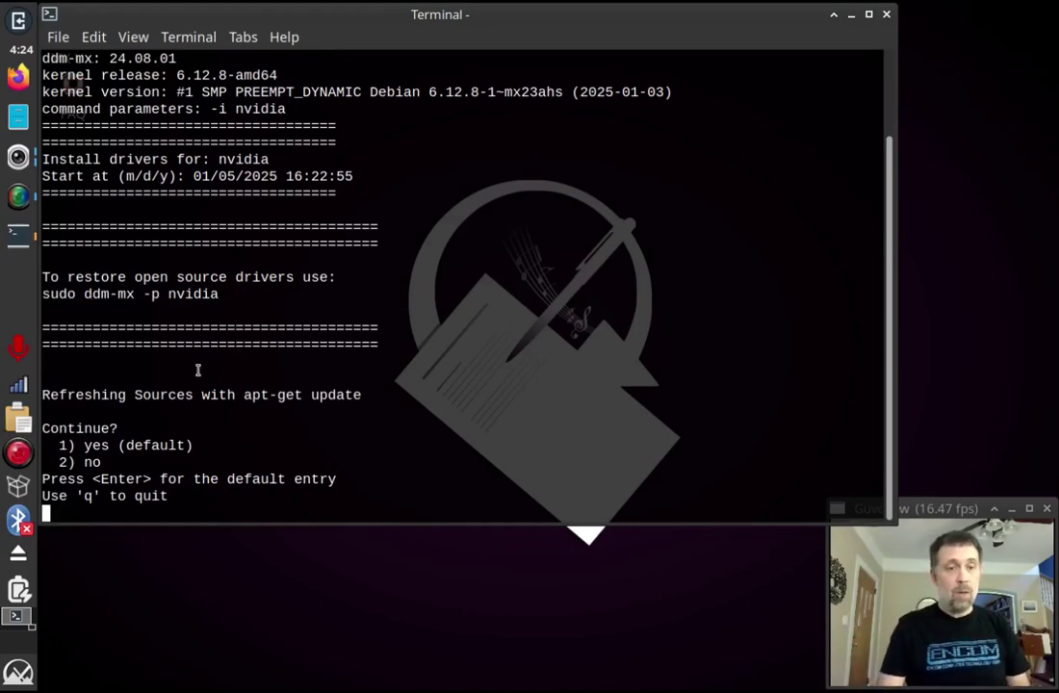
pyautogui.press('Return')
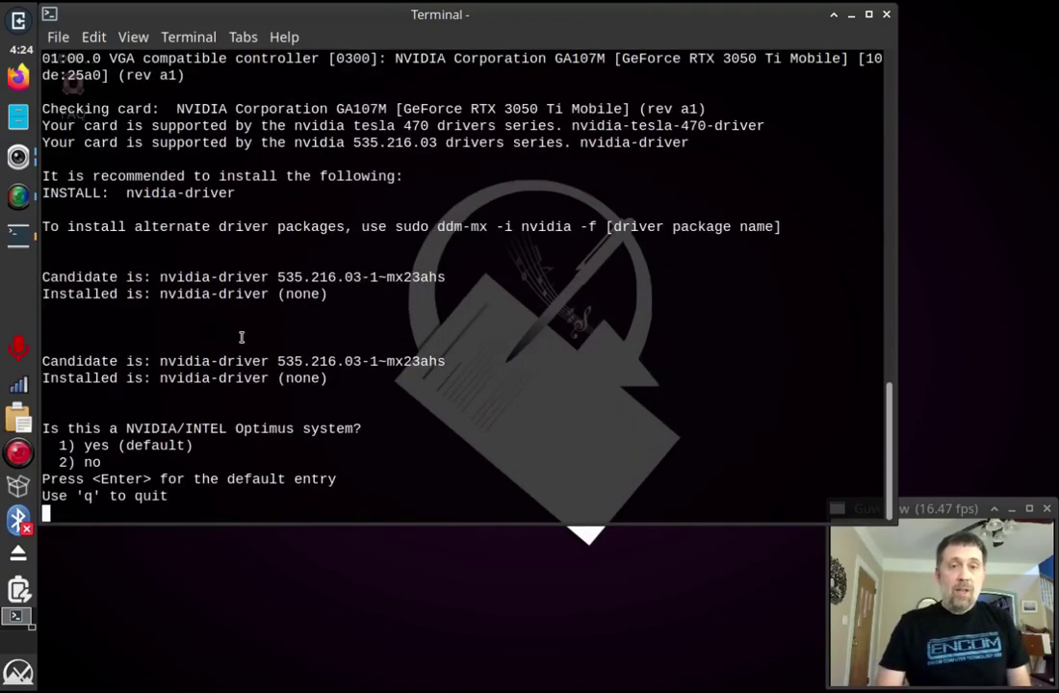
# Check the detected graphics card and its supported driver series, then answer yes to the NVIDIA/INTEL Optimus system question.
pyautogui.moveTo(176, 108); pyautogui.dragTo(721, 109)
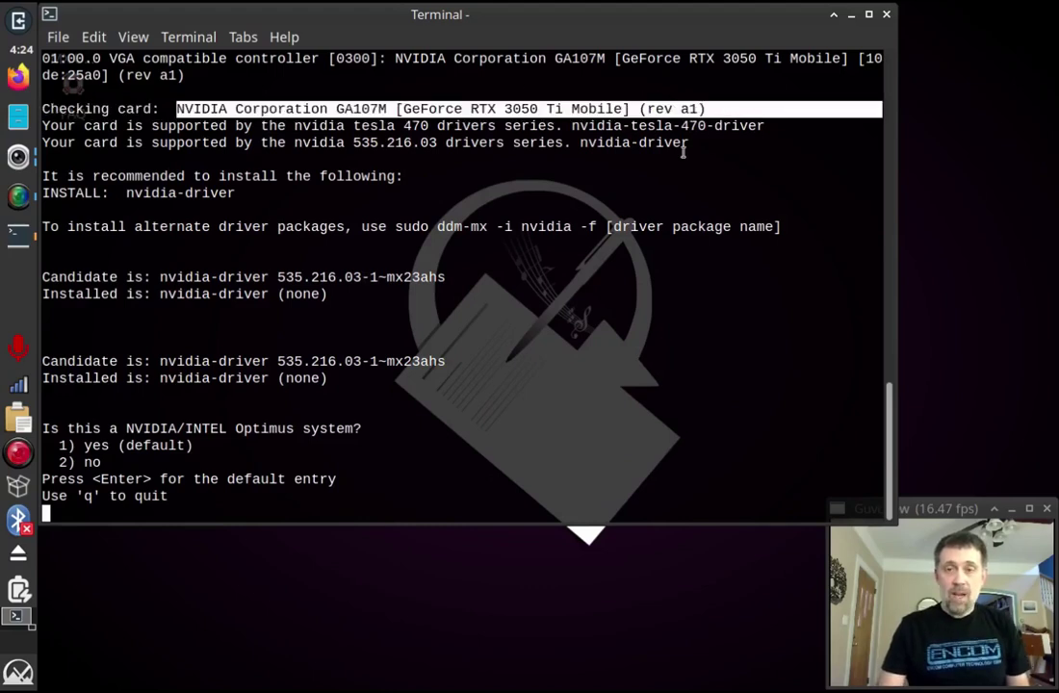
pyautogui.click(574, 128)
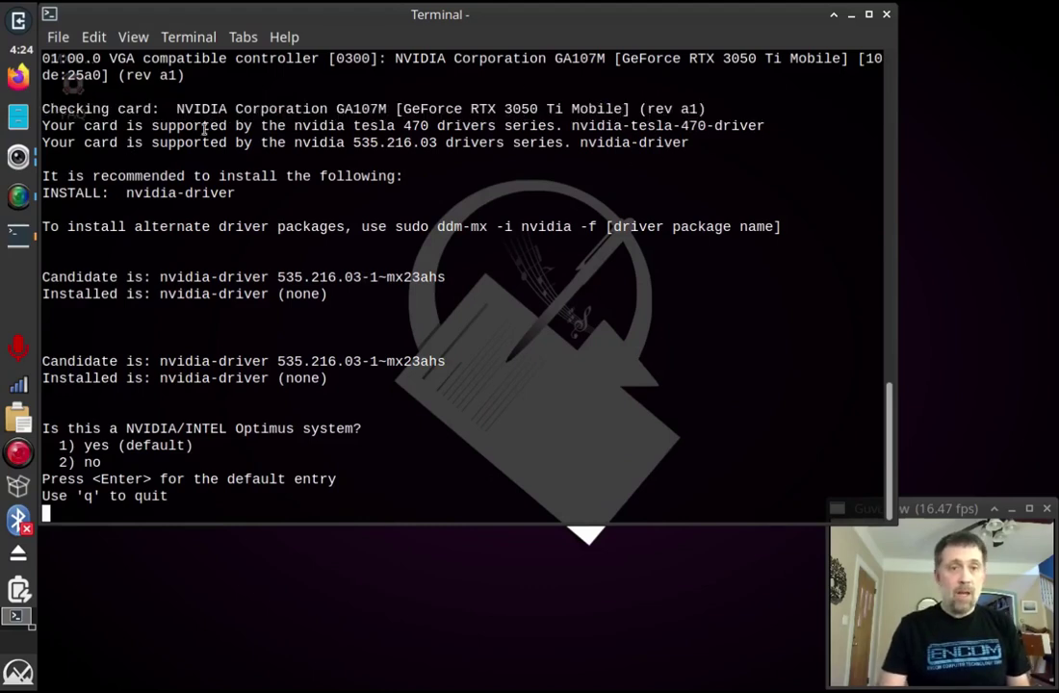
pyautogui.moveTo(353, 126); pyautogui.dragTo(441, 127)
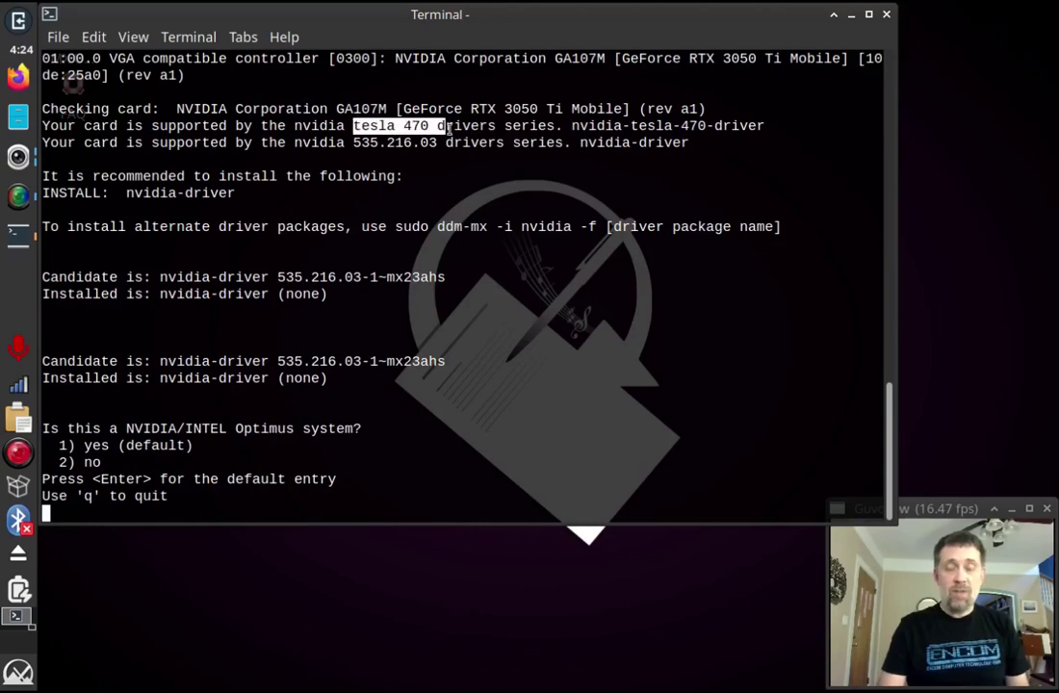
pyautogui.moveTo(295, 142); pyautogui.dragTo(426, 147)
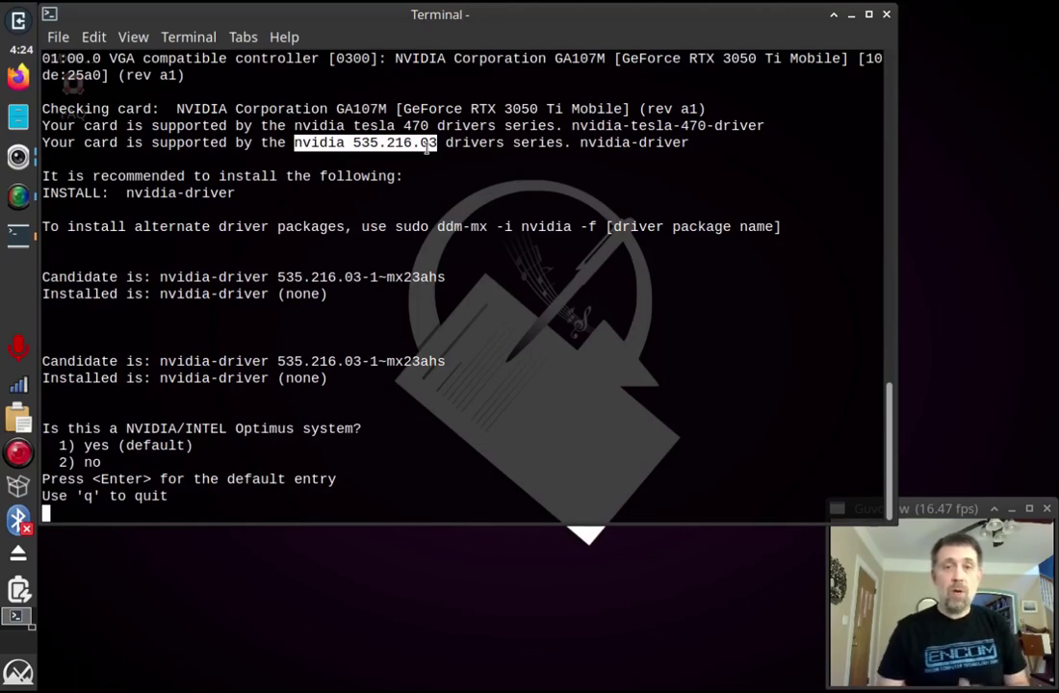
pyautogui.click(427, 147)
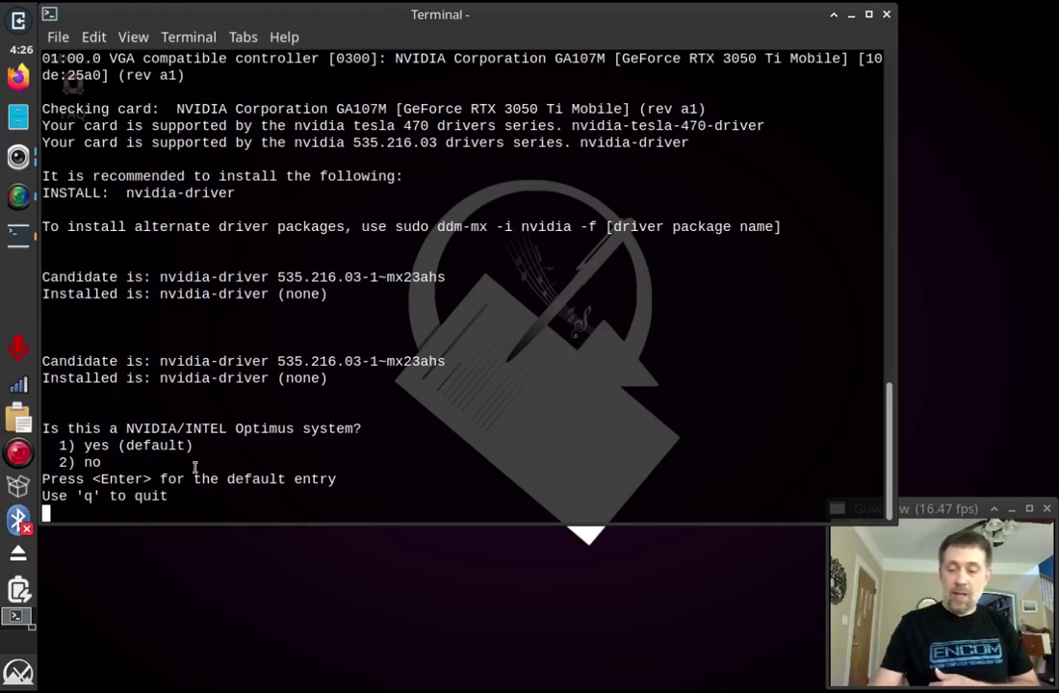
pyautogui.press('Return')
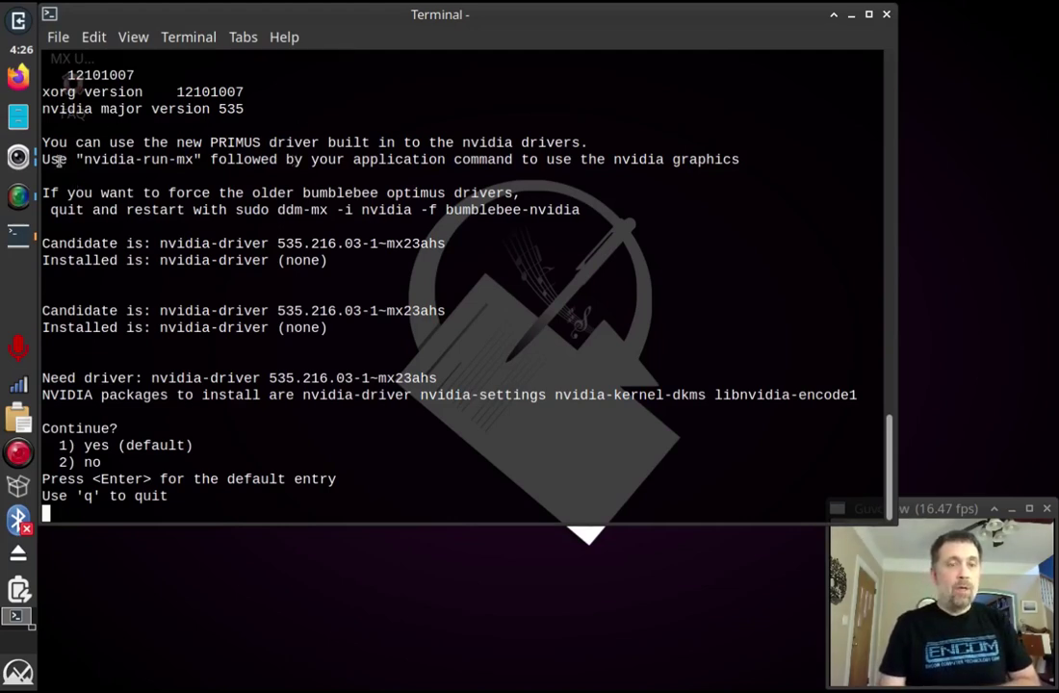
# Review the PRIMUS driver note and its nvidia-run-mx command, then accept installing the listed NVIDIA packages.
pyautogui.moveTo(46, 143); pyautogui.dragTo(592, 171)
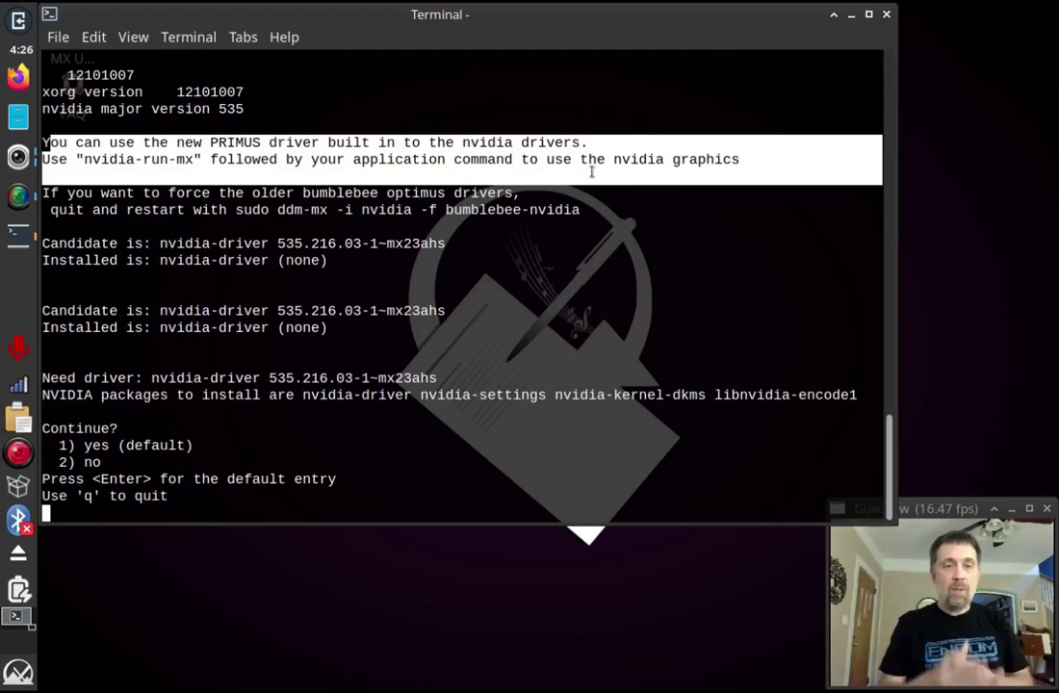
pyautogui.click(212, 112)
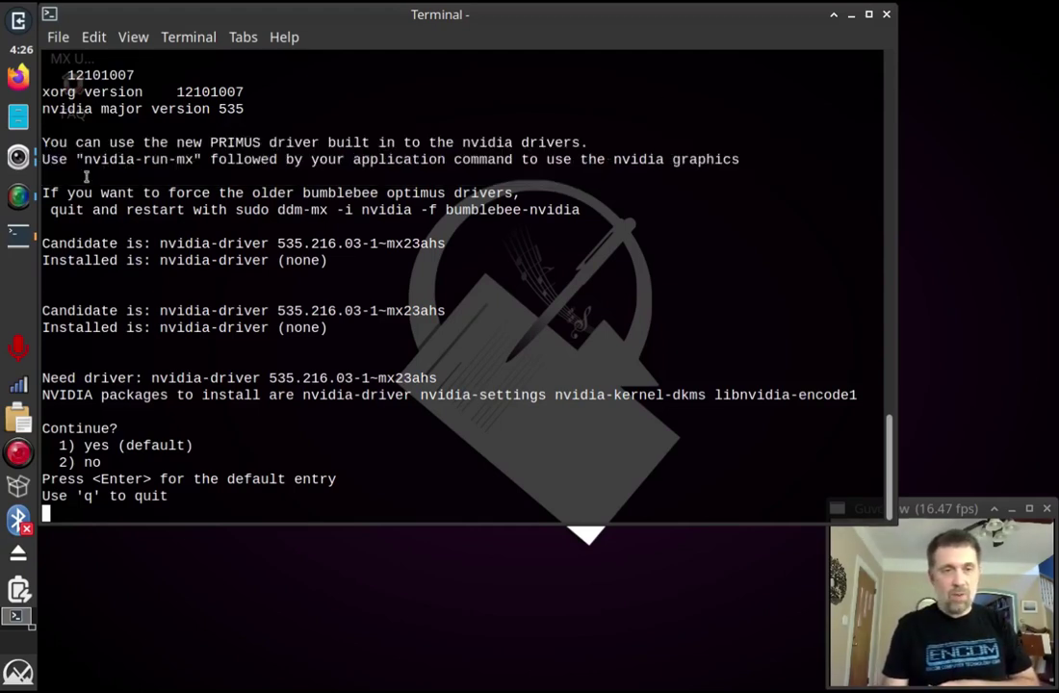
pyautogui.moveTo(67, 159); pyautogui.dragTo(210, 159)
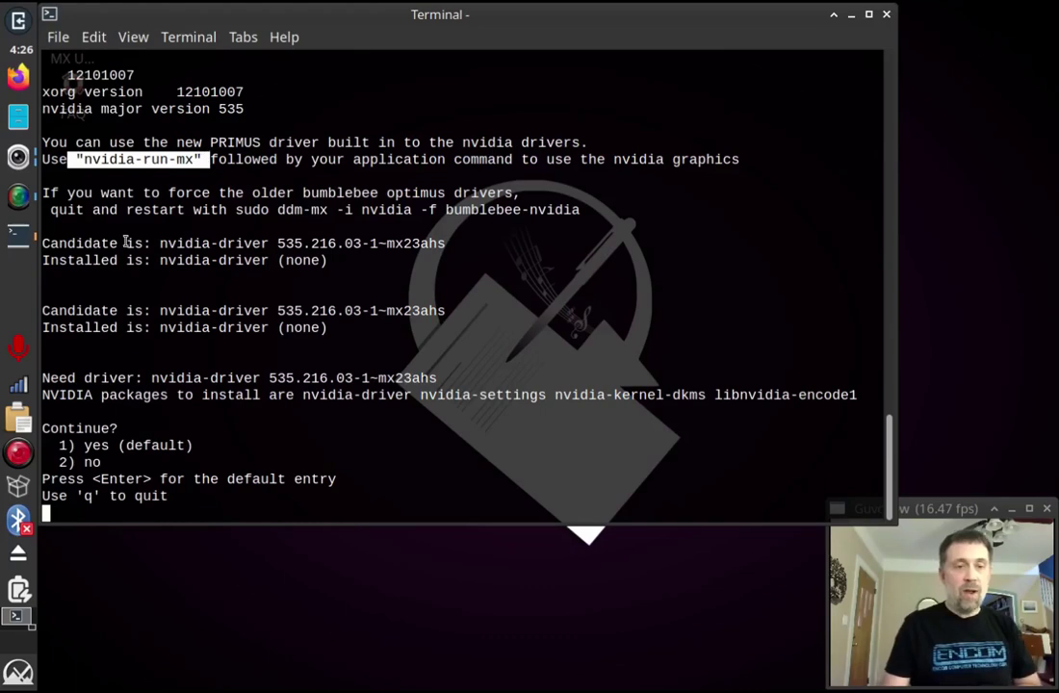
pyautogui.click(226, 454)
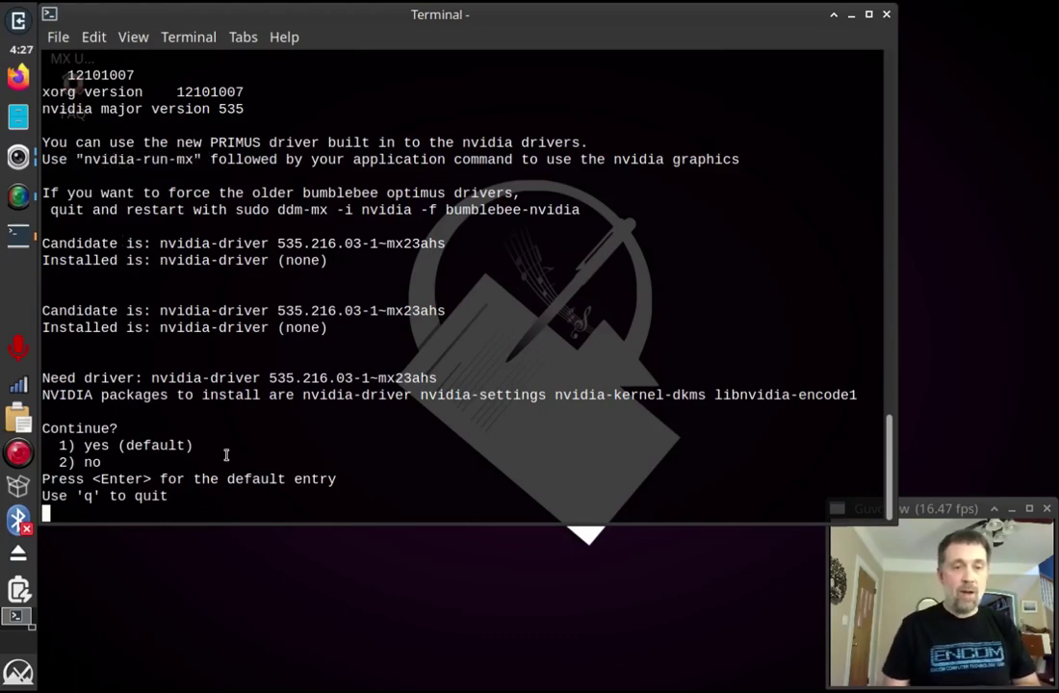
pyautogui.press('Return')
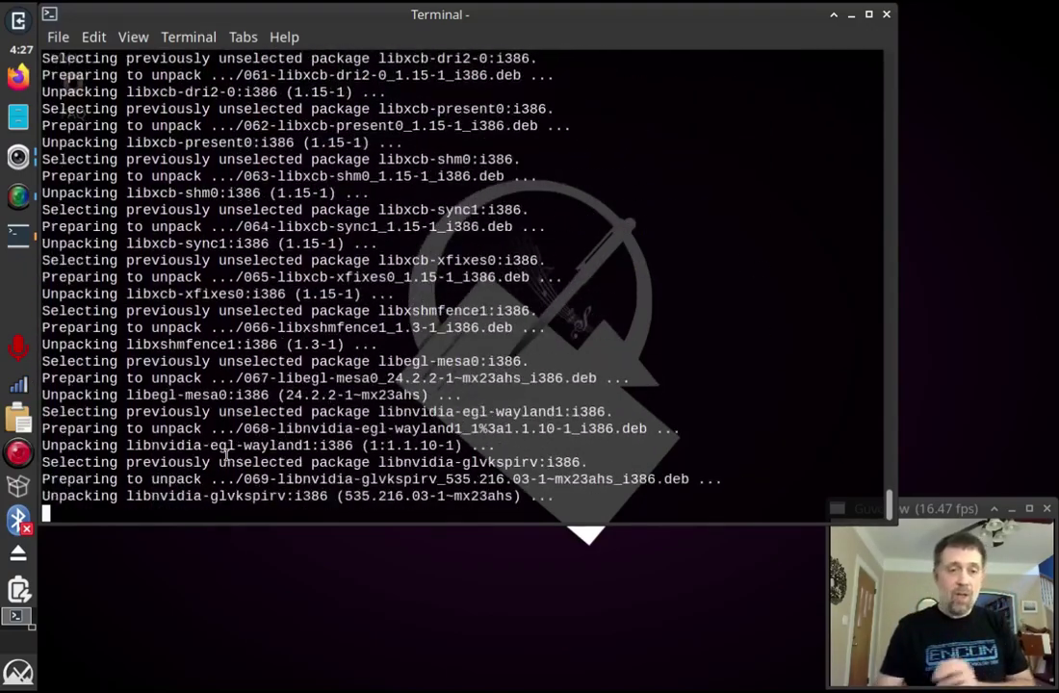
# Look back through the installation output and highlight the apt-get install command used for the NVIDIA packages.
pyautogui.scroll(10, 225, 455)
pyautogui.scroll(20, 225, 454)
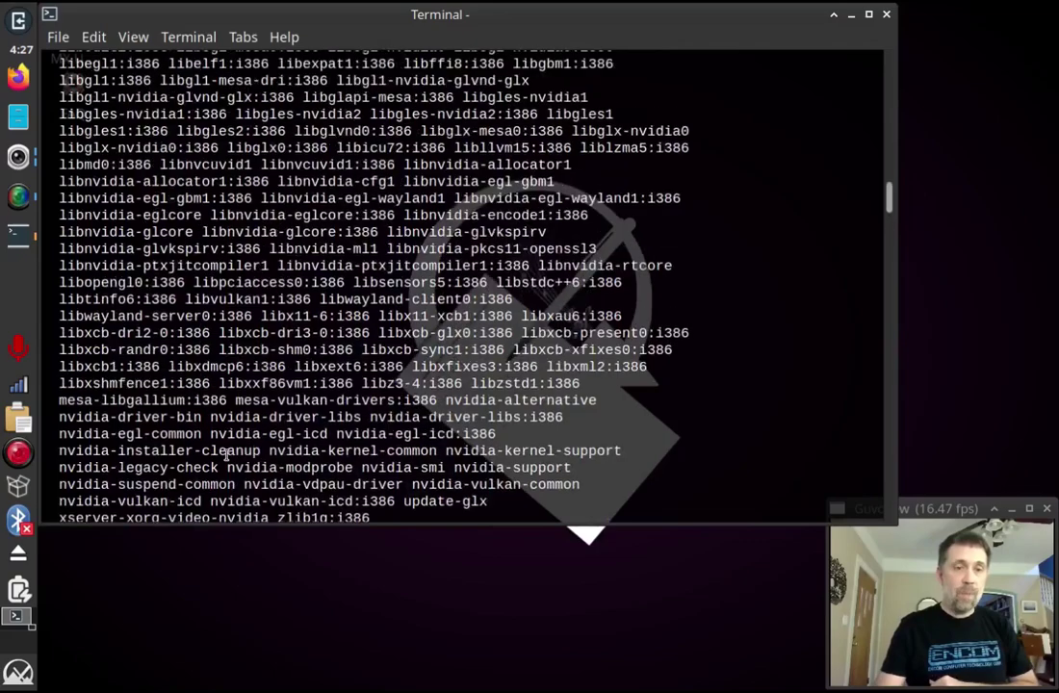
pyautogui.scroll(-3, 227, 454)
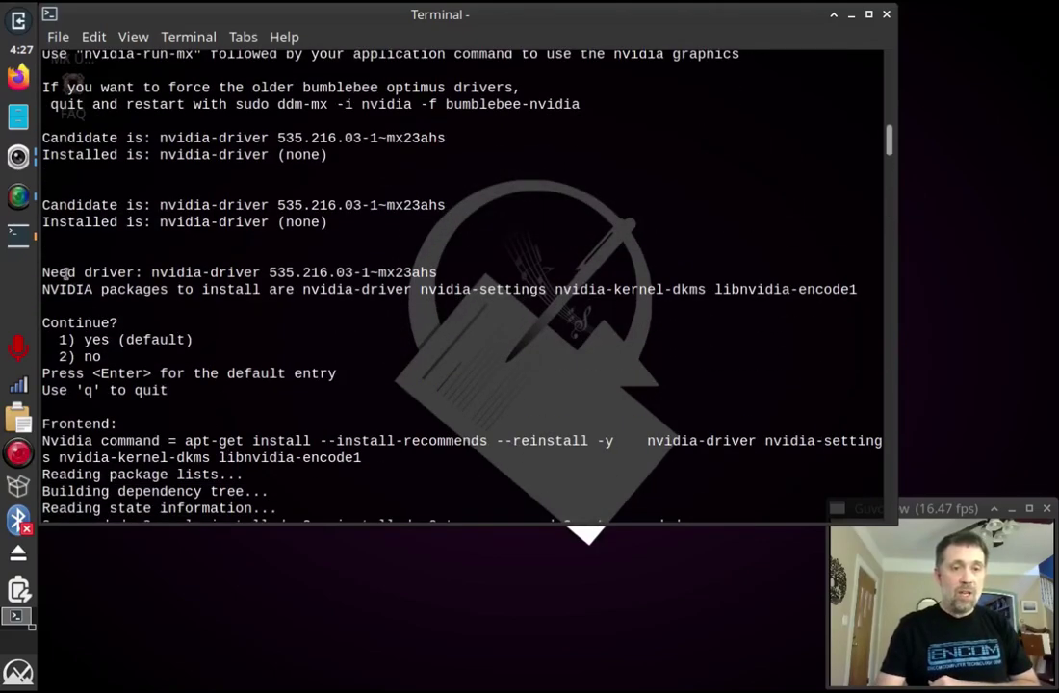
pyautogui.scroll(-2, 116, 313)
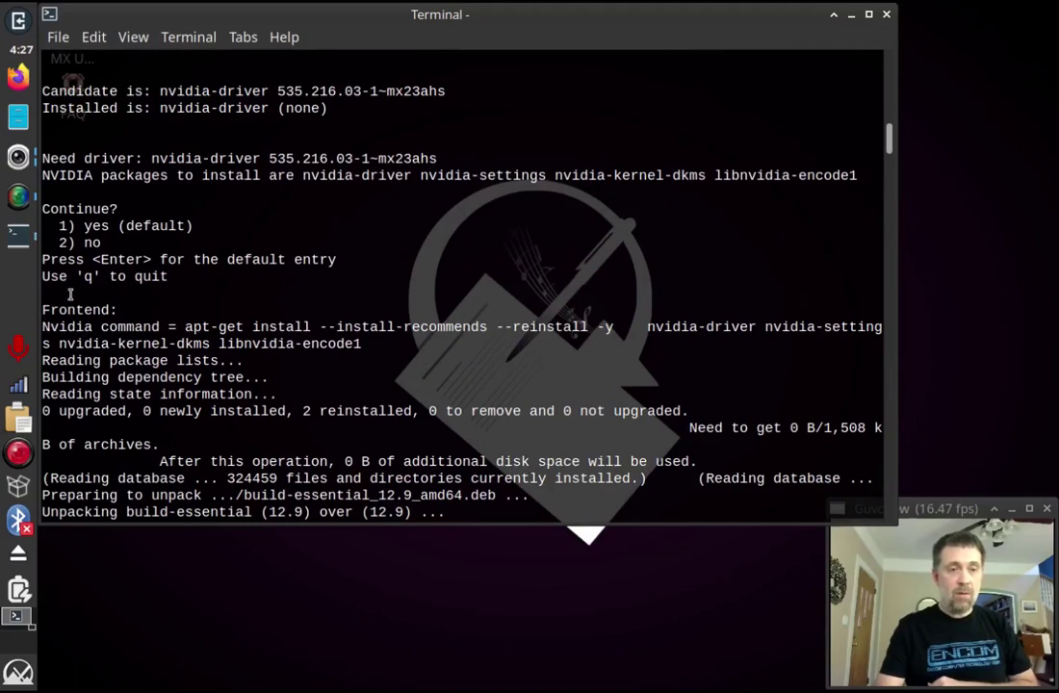
pyautogui.moveTo(42, 326); pyautogui.dragTo(392, 353)
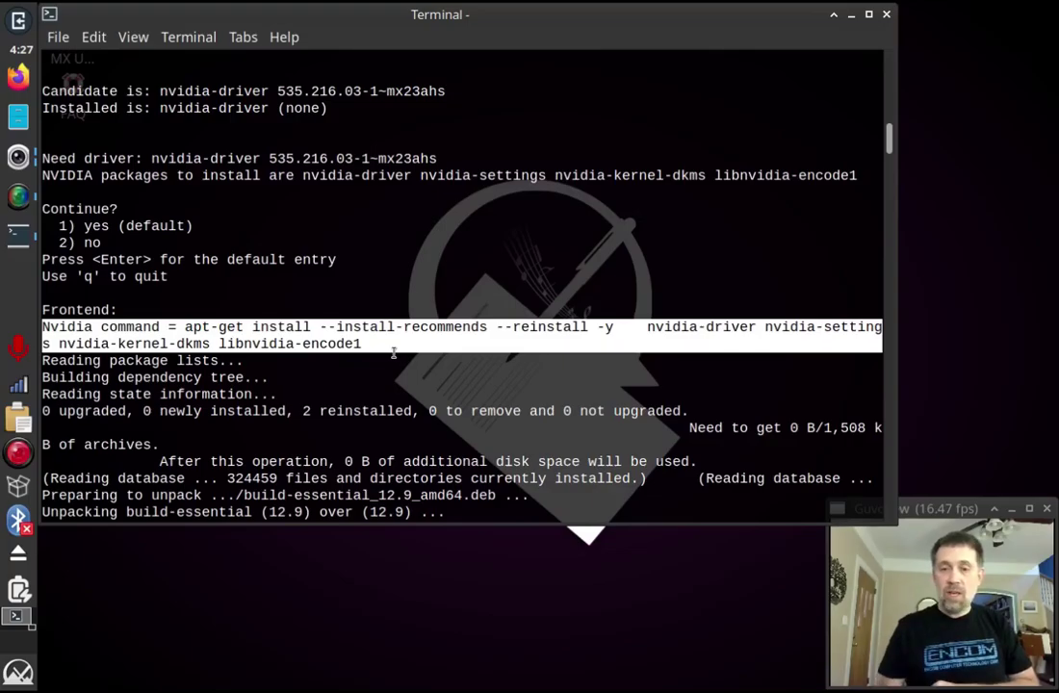
pyautogui.click(255, 340)
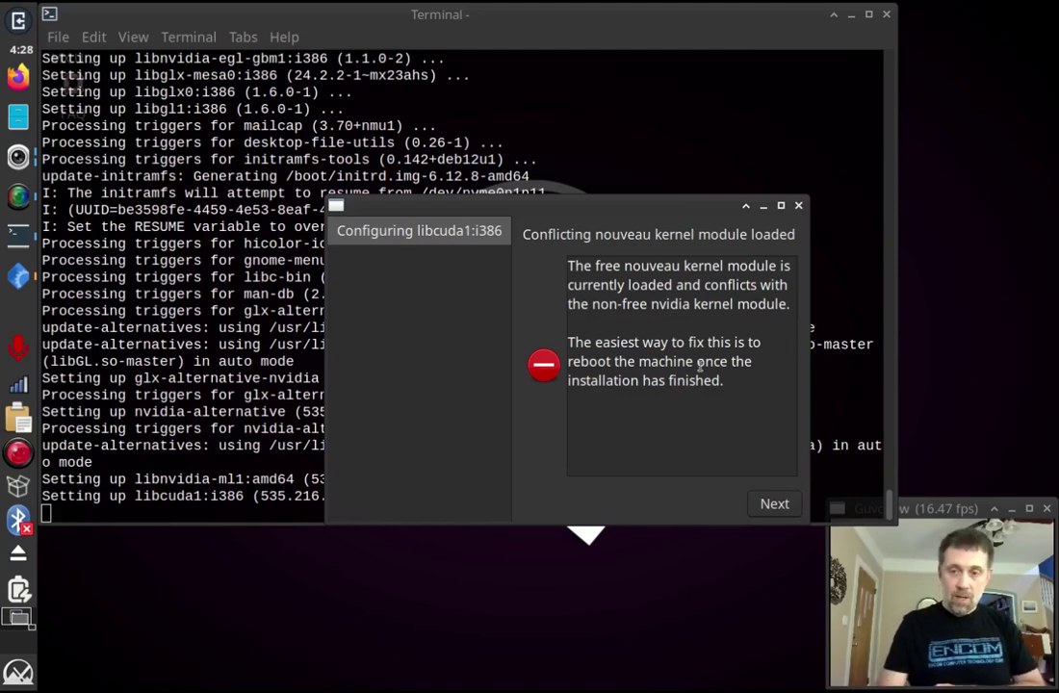
# Read the reboot advice in the conflicting nouveau kernel module notice and continue the installation.
pyautogui.moveTo(746, 383); pyautogui.dragTo(549, 338)
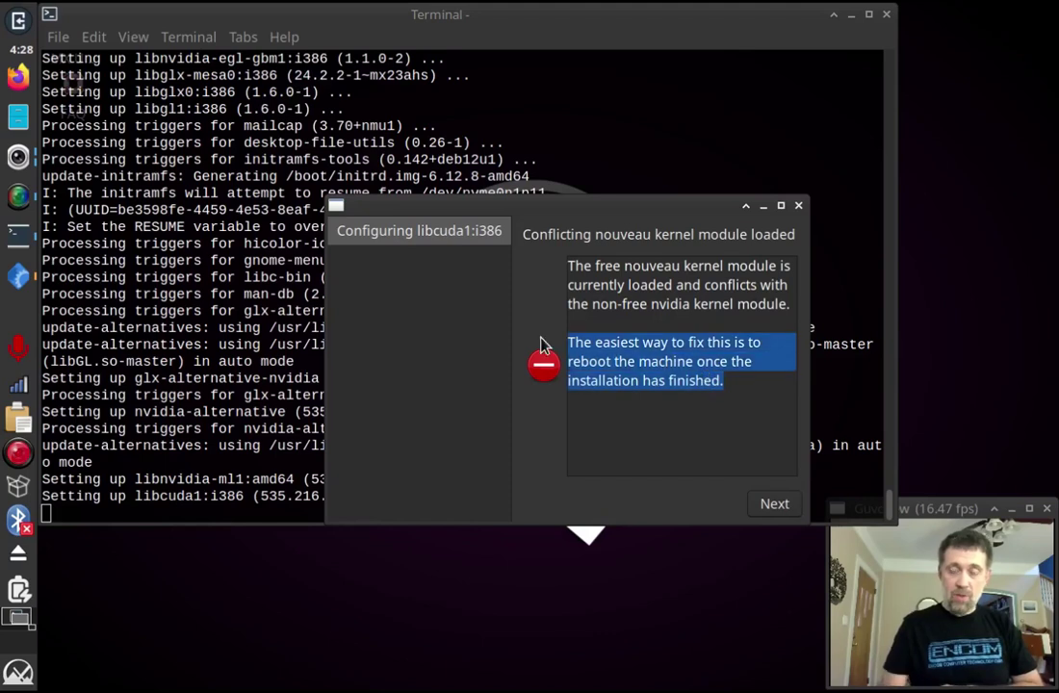
pyautogui.click(645, 422)
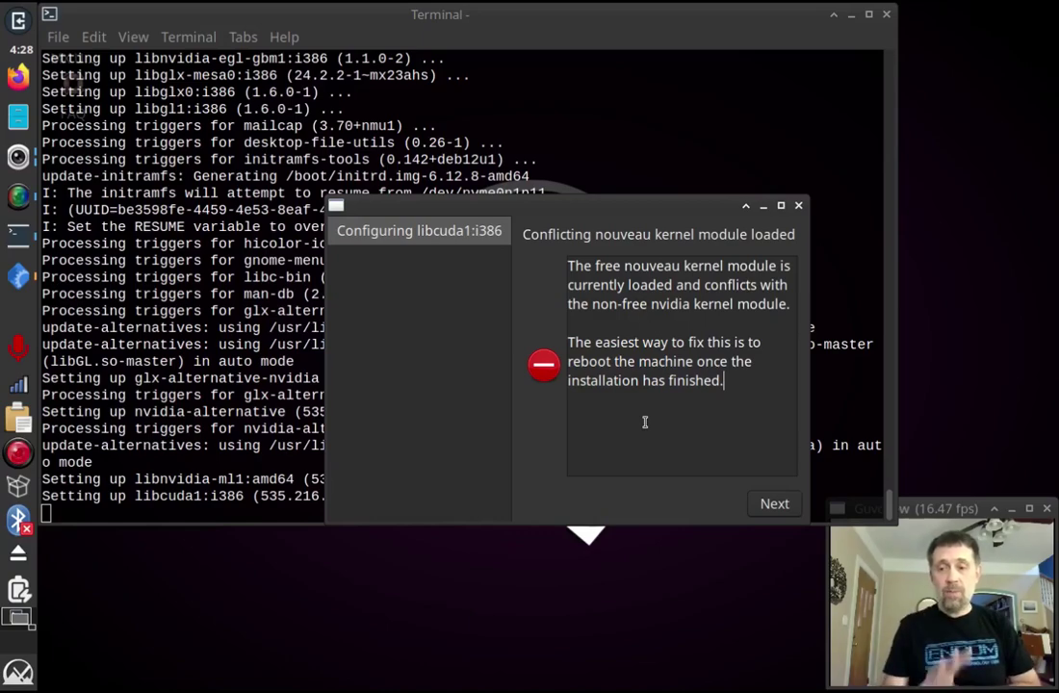
pyautogui.click(787, 502)
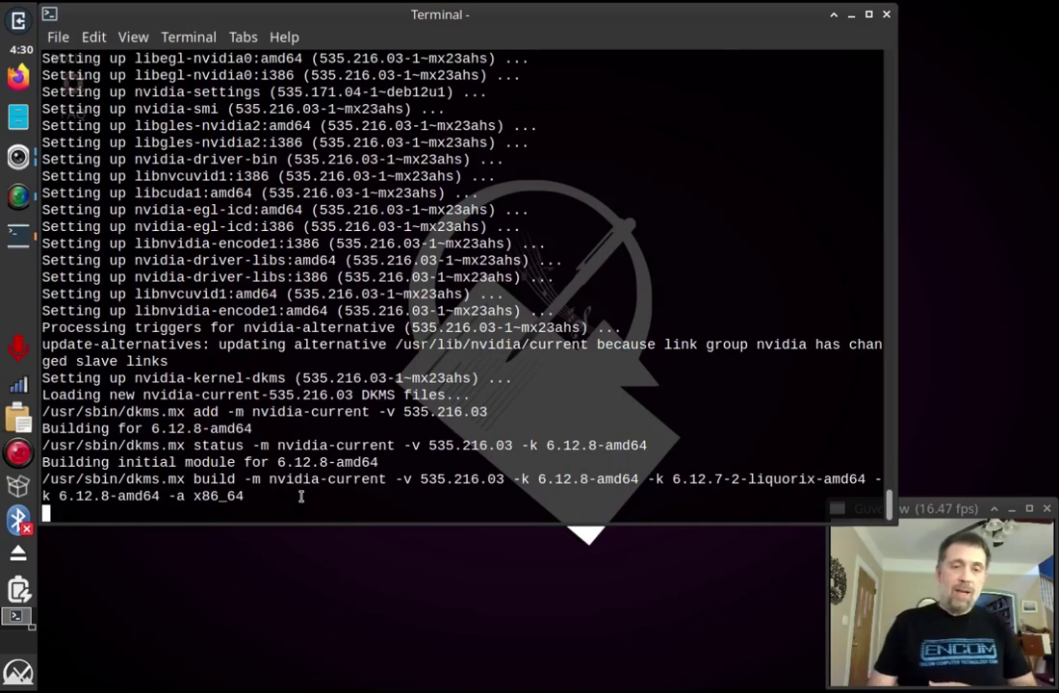
# Examine the DKMS build commands in the output, highlighting the kernel versions the nvidia module is being built for.
pyautogui.moveTo(300, 495); pyautogui.dragTo(43, 411)
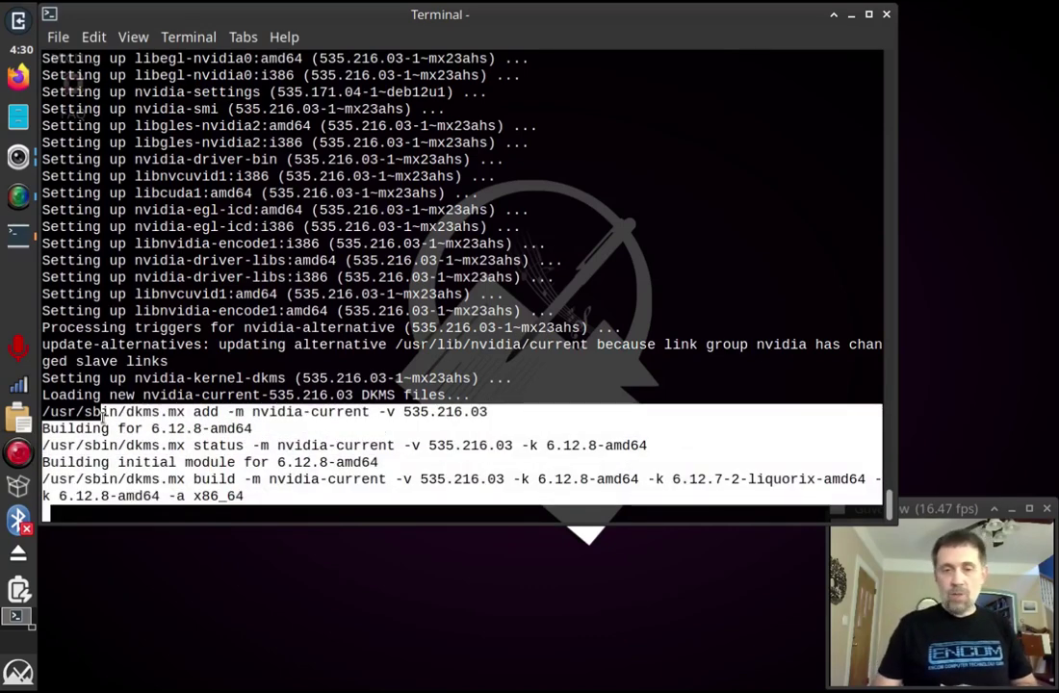
pyautogui.click(323, 501)
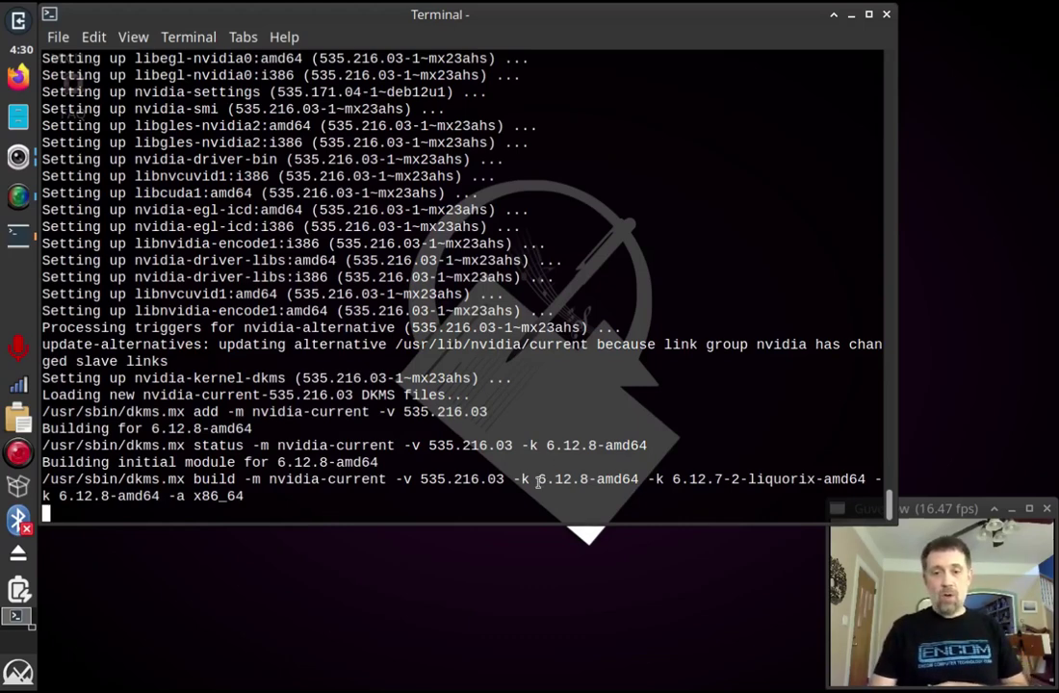
pyautogui.moveTo(537, 480); pyautogui.dragTo(651, 479)
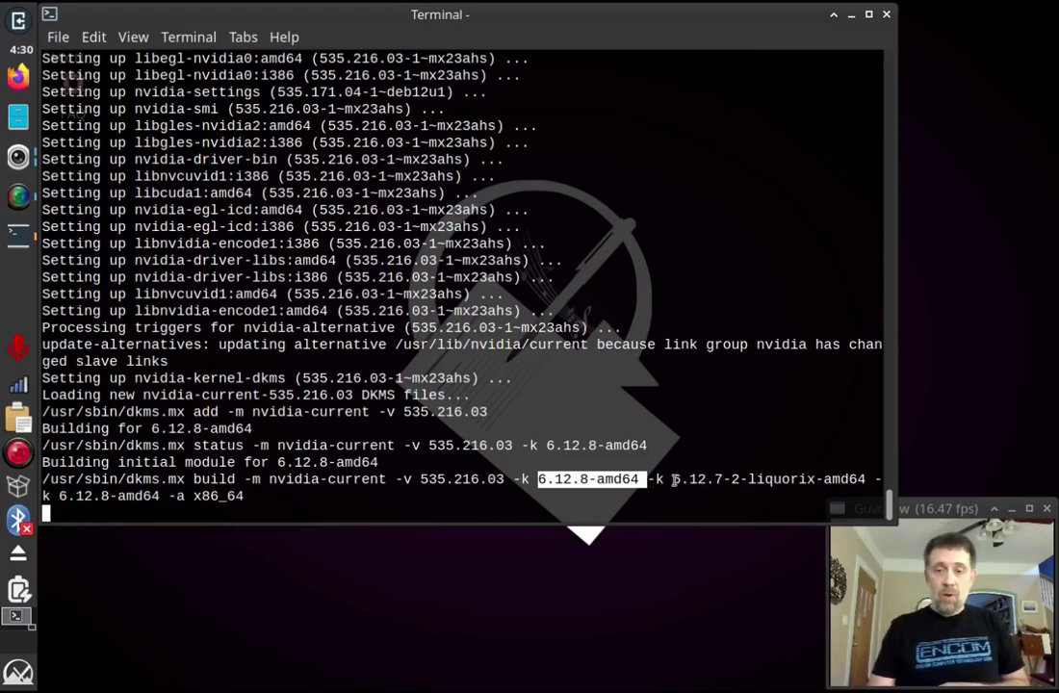
pyautogui.moveTo(672, 479); pyautogui.dragTo(839, 481)
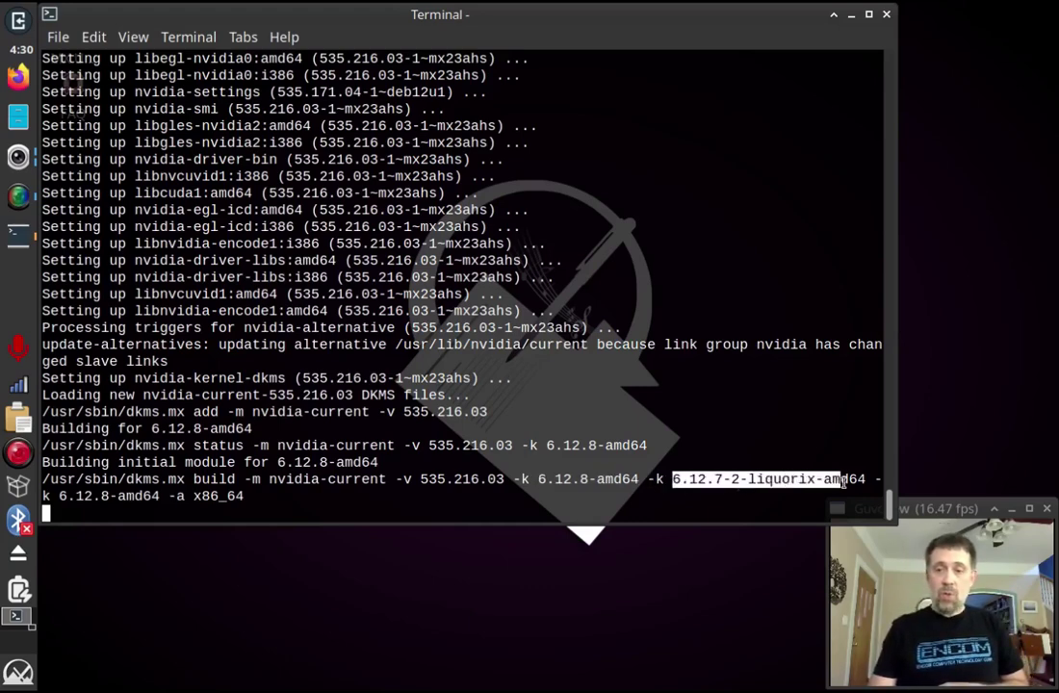
pyautogui.click(846, 481)
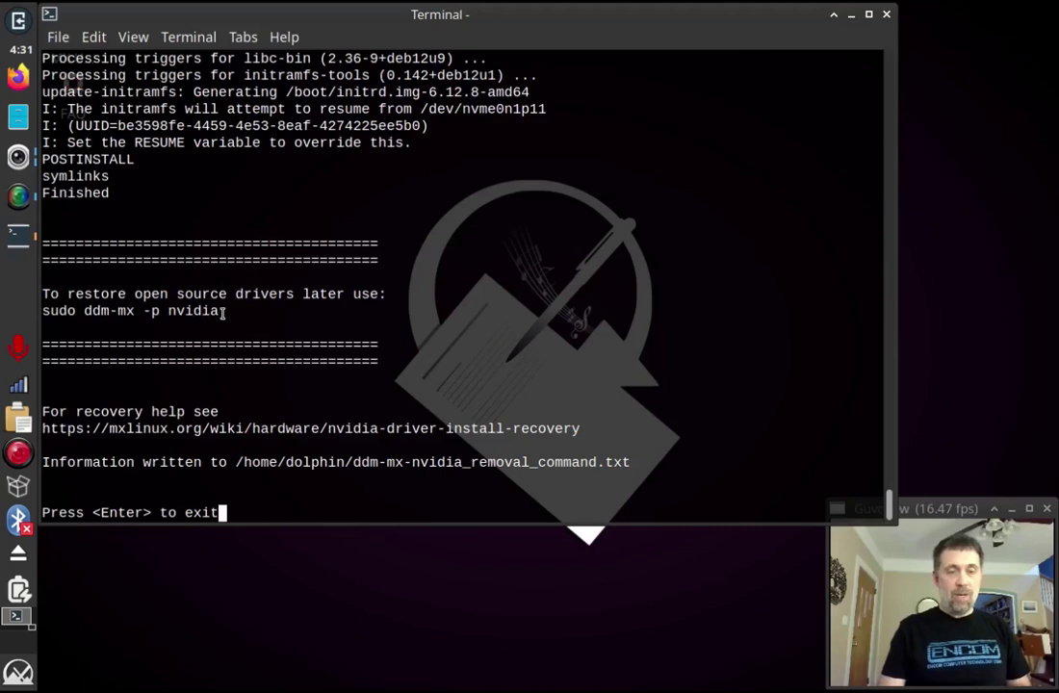
# Review the restore command sudo ddm-mx -p nvidia and highlight the removal-command text file path, then exit the finished installer.
pyautogui.moveTo(223, 313); pyautogui.dragTo(290, 314)
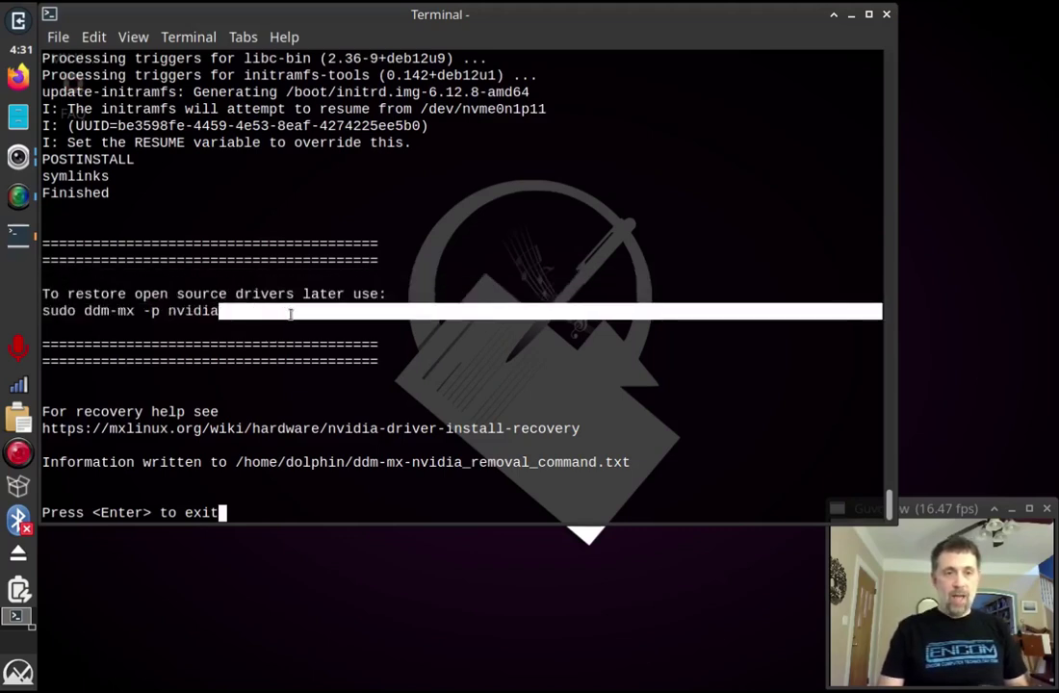
pyautogui.click(120, 397)
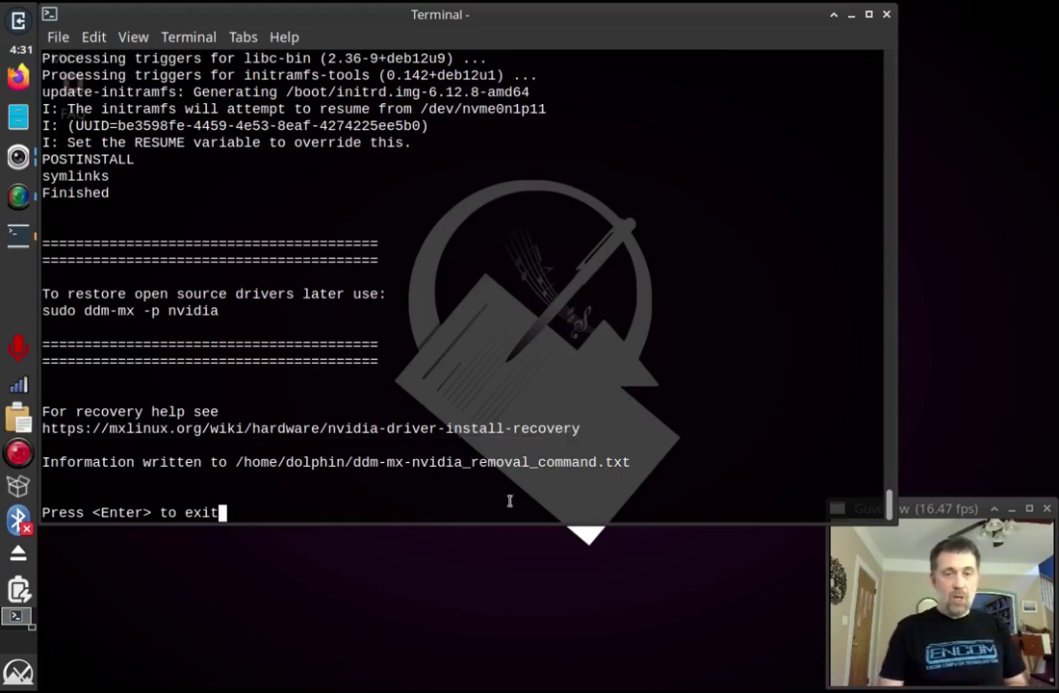
pyautogui.moveTo(651, 462); pyautogui.dragTo(238, 463)
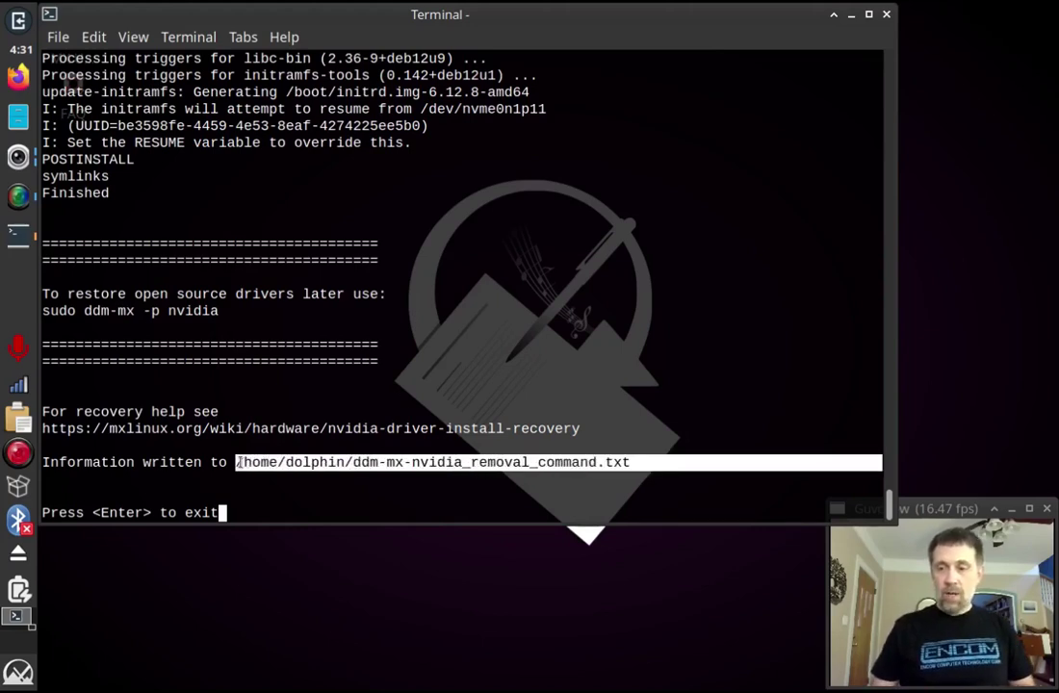
pyautogui.click(183, 463)
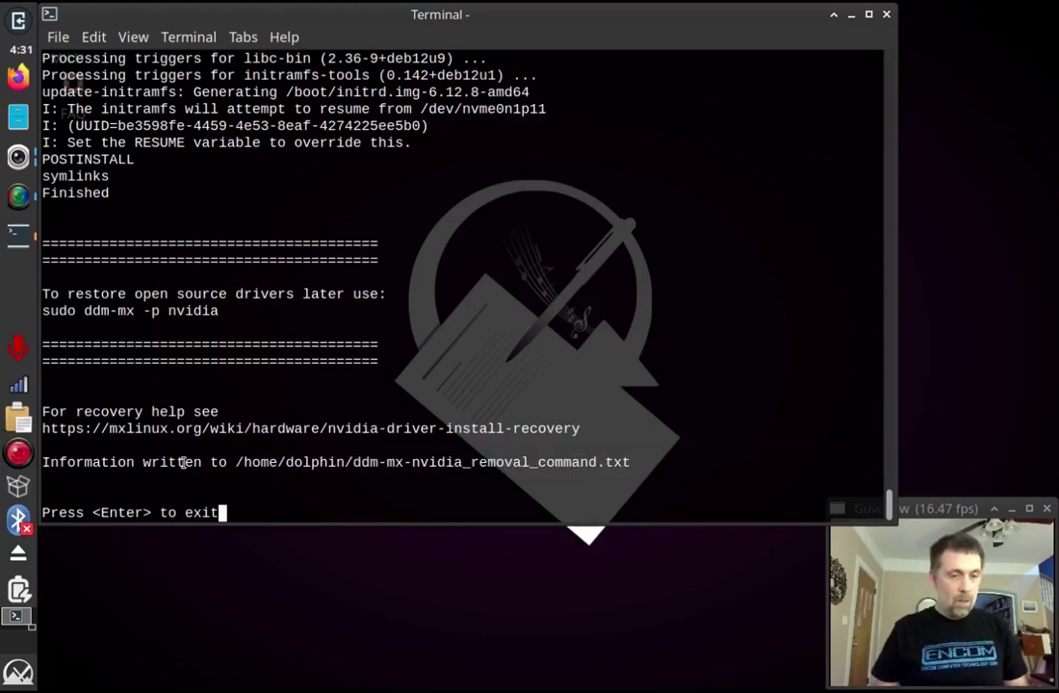
pyautogui.press('Return')
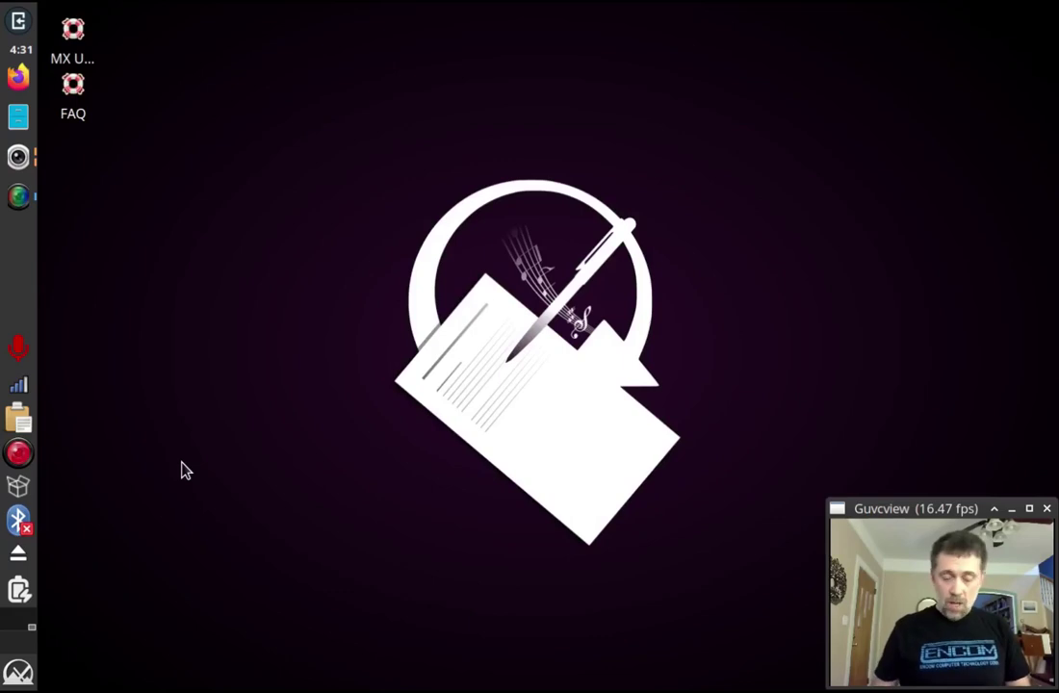
# Open a terminal and list the graphics devices and their drivers with inxi -G before restarting the laptop.
pyautogui.hotkey('ctrl', 'alt', 't')
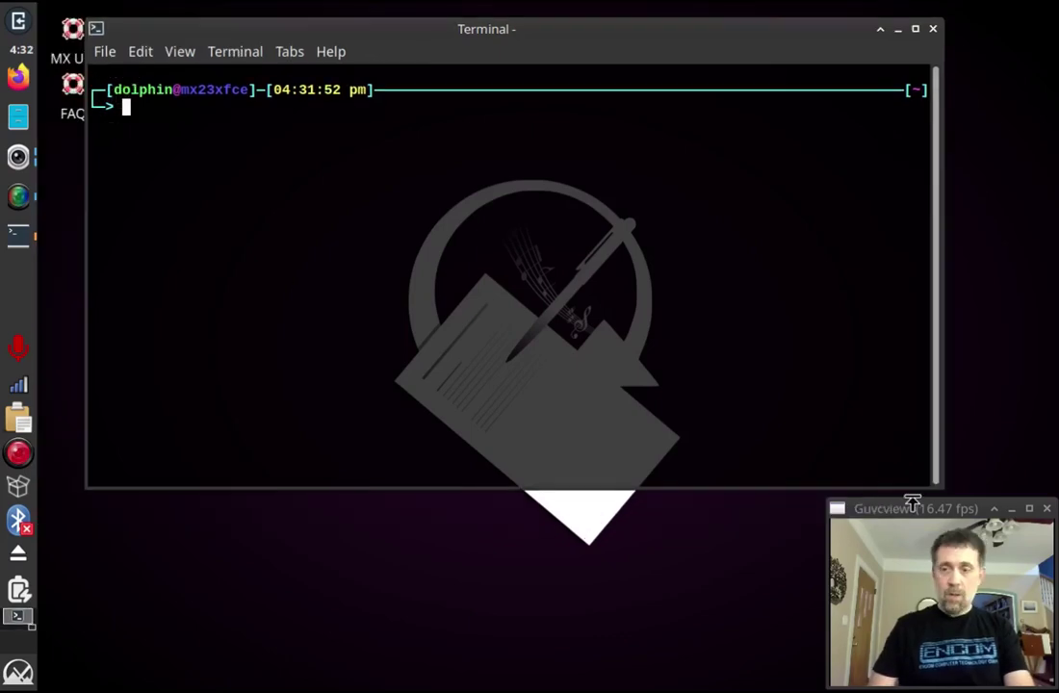
pyautogui.write('inxi -G')
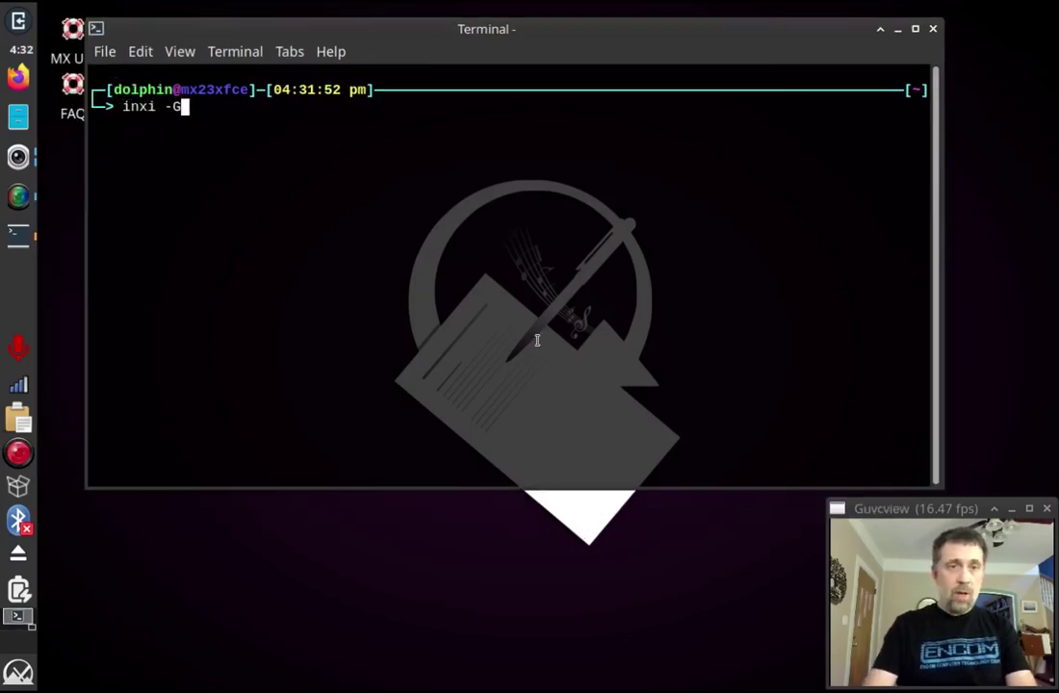
pyautogui.press('Return')
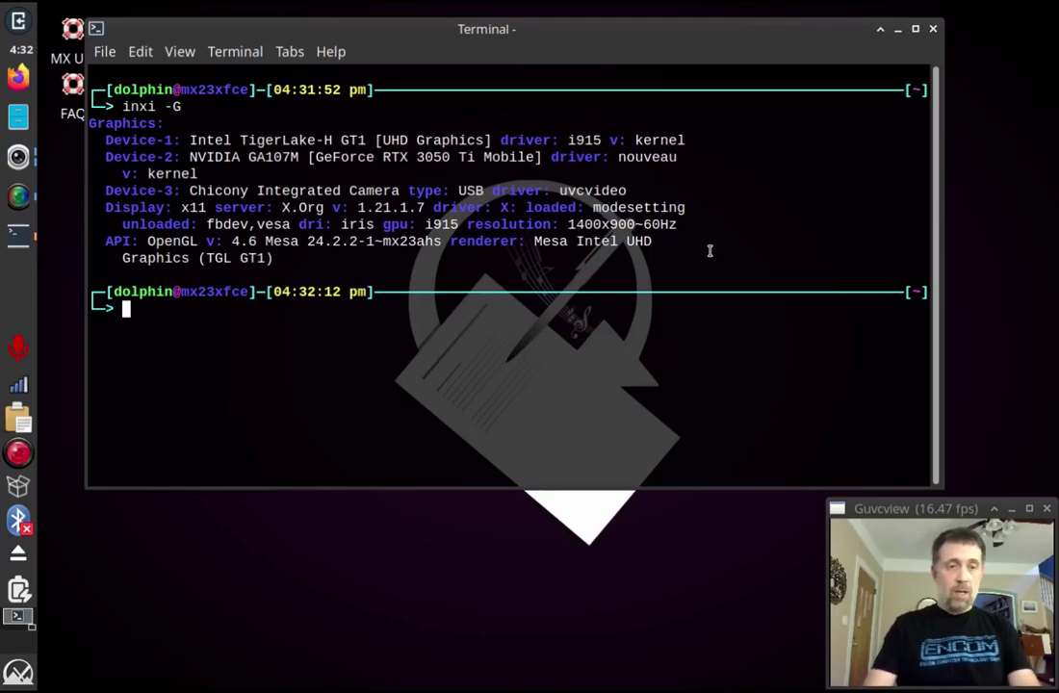
pyautogui.write('sudo')
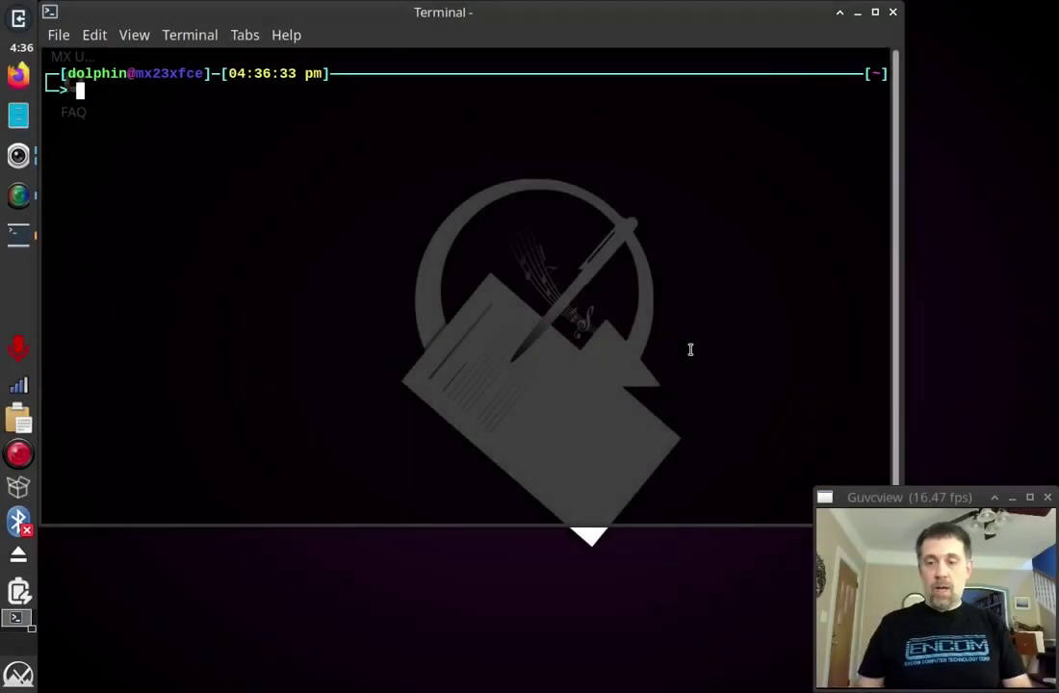
# Run inxi -G in the restarted session and highlight the OpenGL renderer entry in its output.
pyautogui.write('inxi -G')
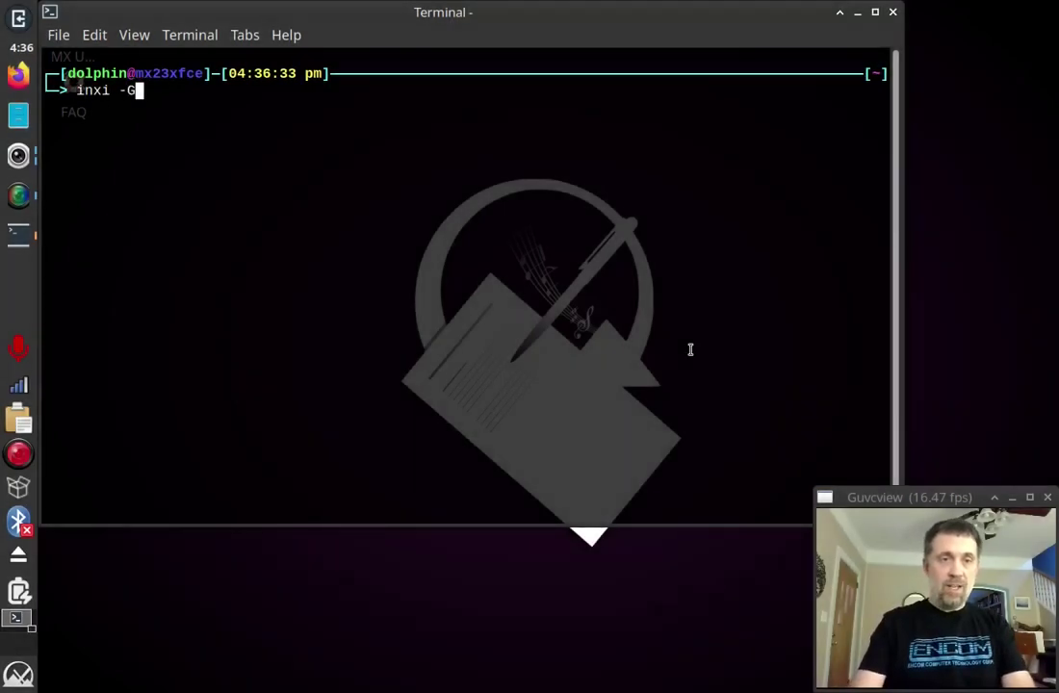
pyautogui.press('Return')
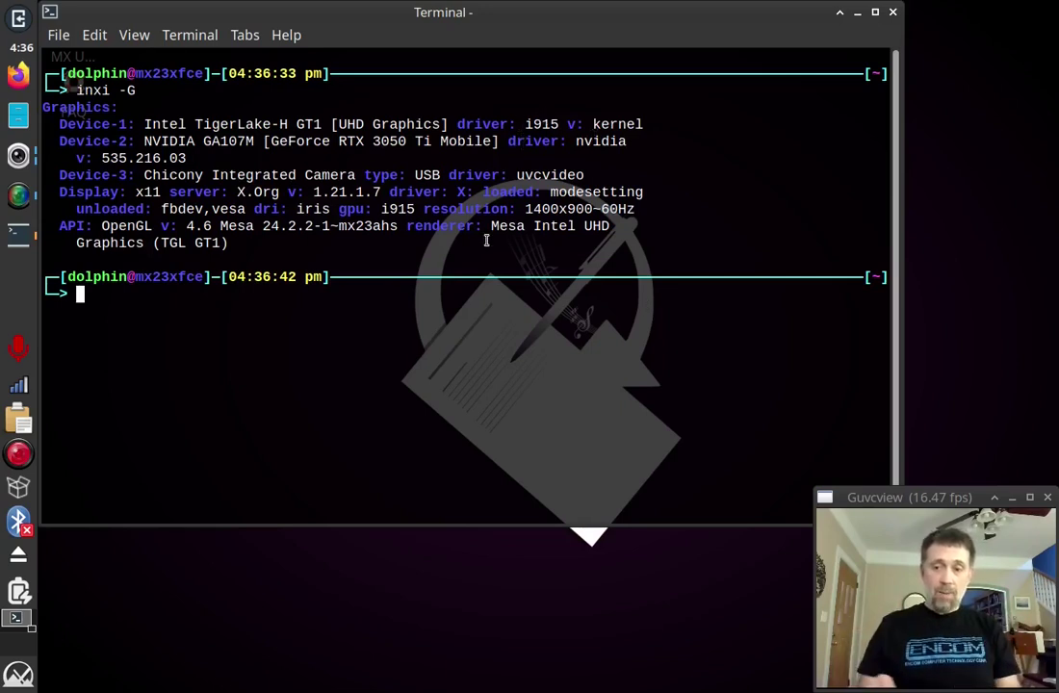
pyautogui.tripleClick(414, 227)
pyautogui.click(633, 227)
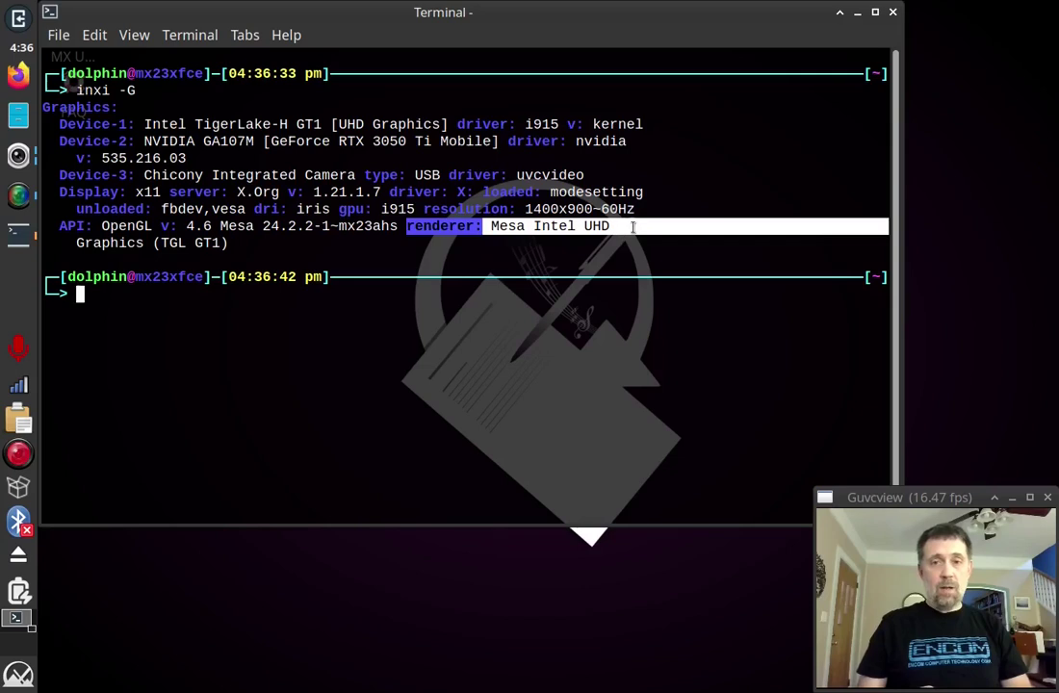
pyautogui.click(496, 308)
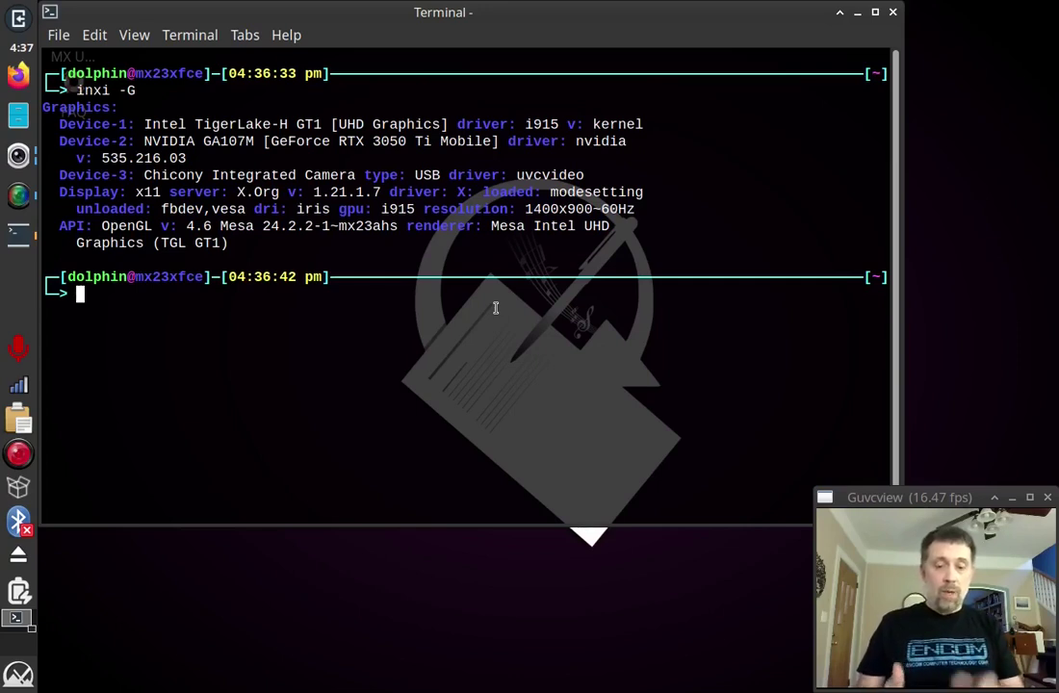
# Print the nvidia-run-mx script with cat $(which nvidia-run-mx) and highlight the "$@" argument after its offload variables.
pyautogui.write('cat ')
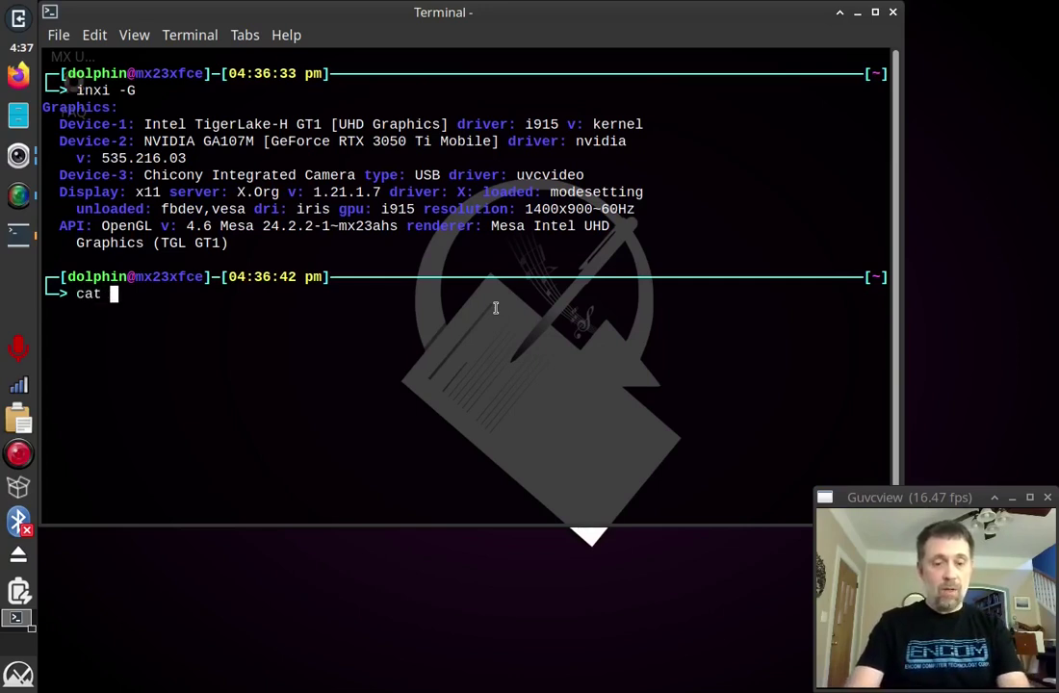
pyautogui.write('$')
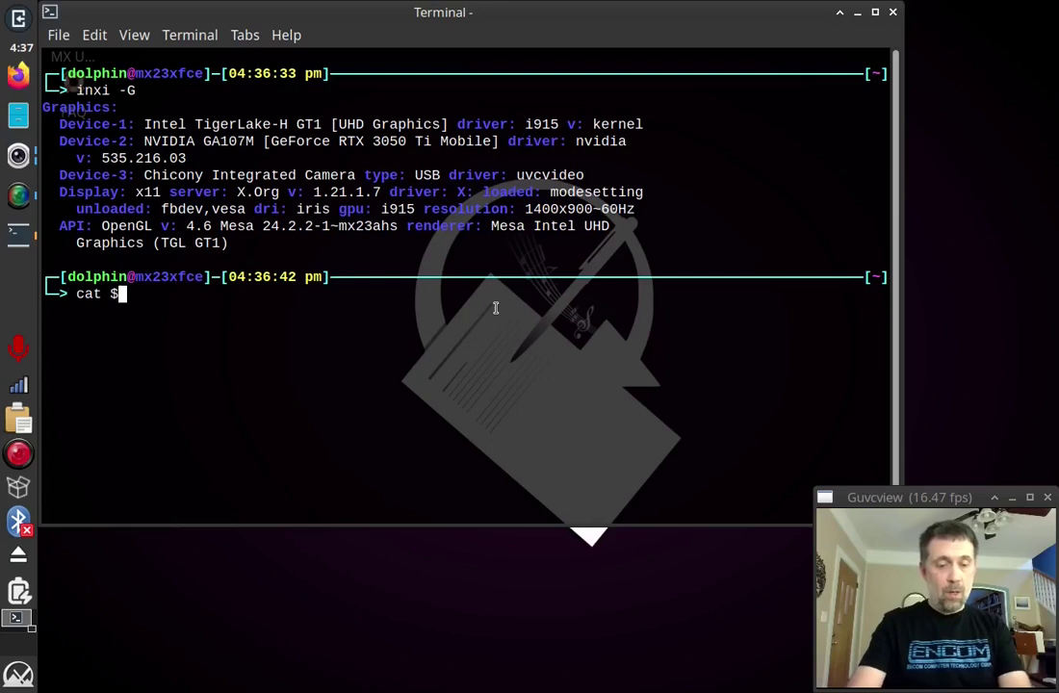
pyautogui.write('(which n')
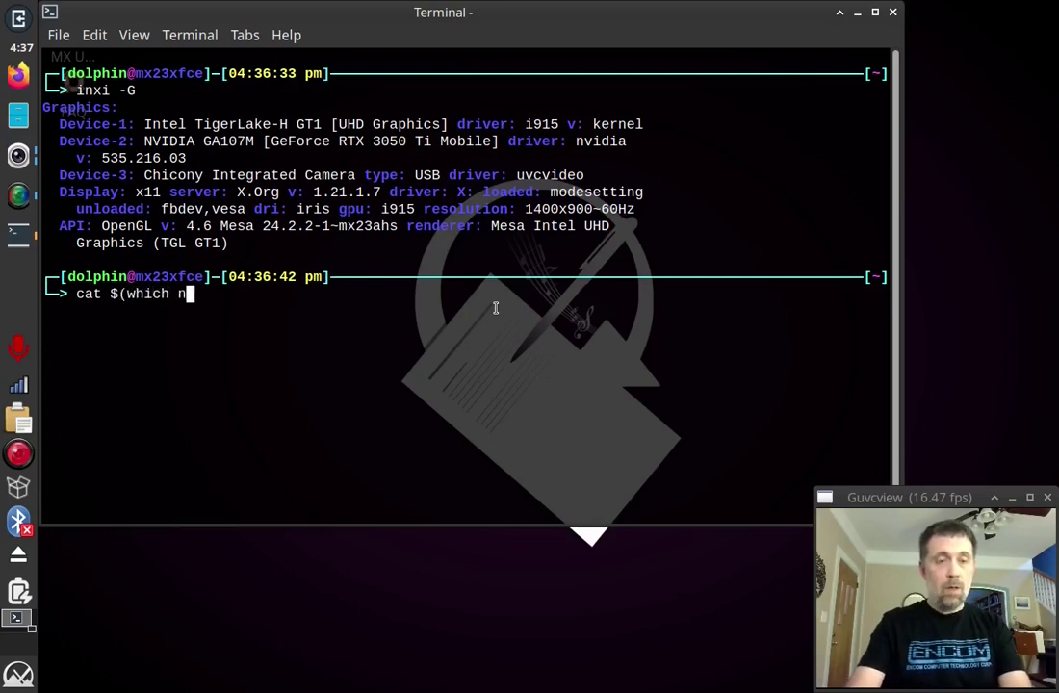
pyautogui.write('vidia-run-mx)')
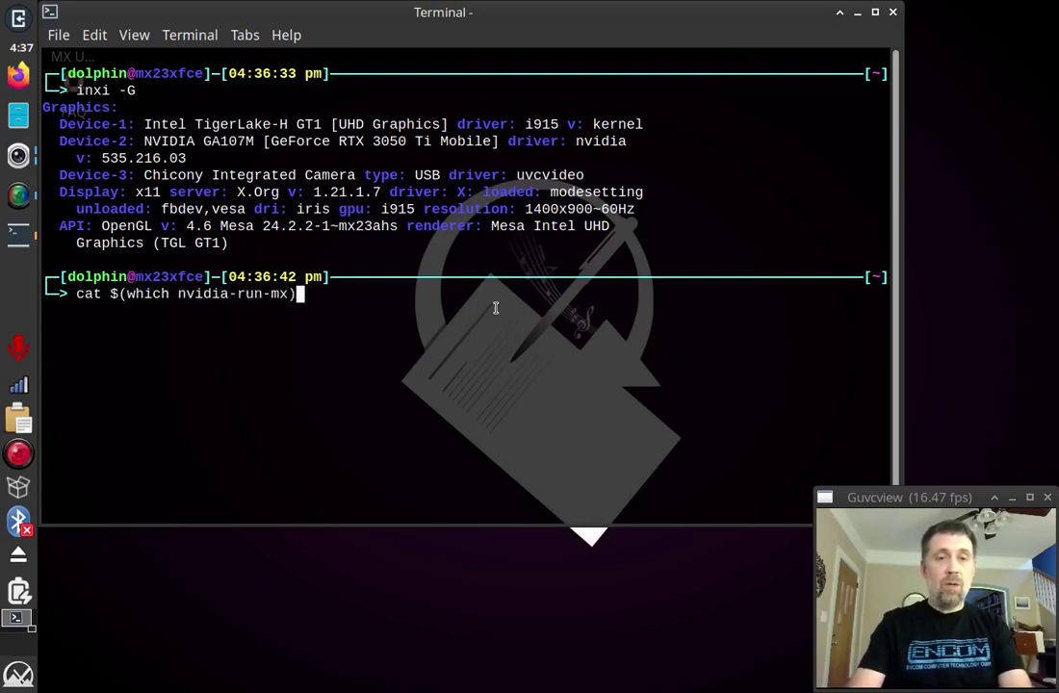
pyautogui.press('Return')
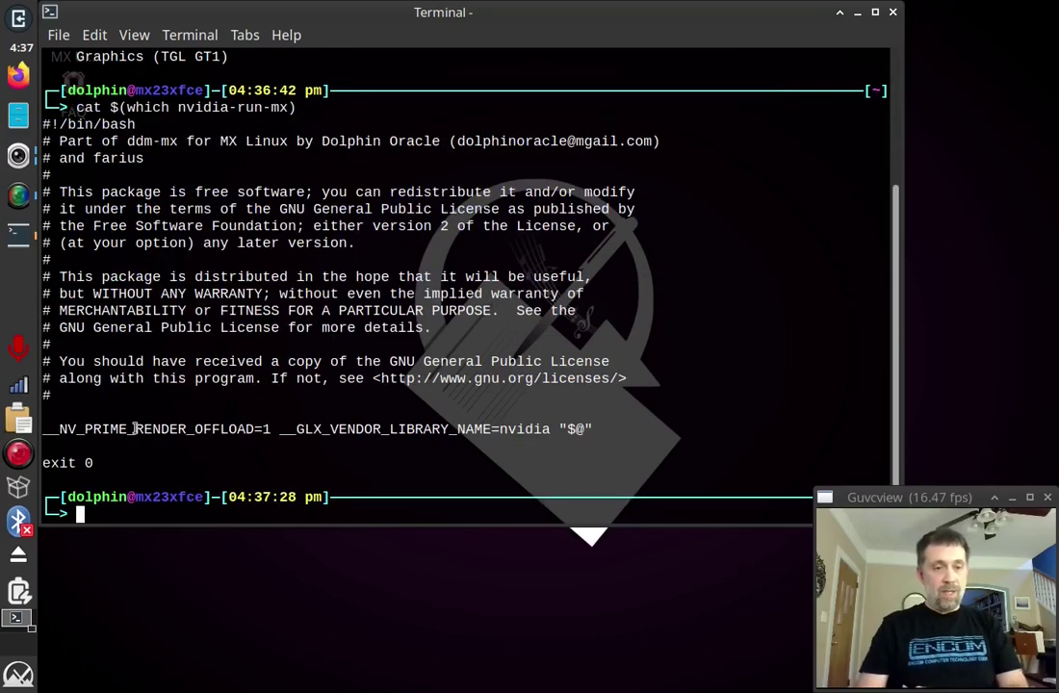
pyautogui.moveTo(606, 428); pyautogui.dragTo(554, 429)
pyautogui.click(285, 439)
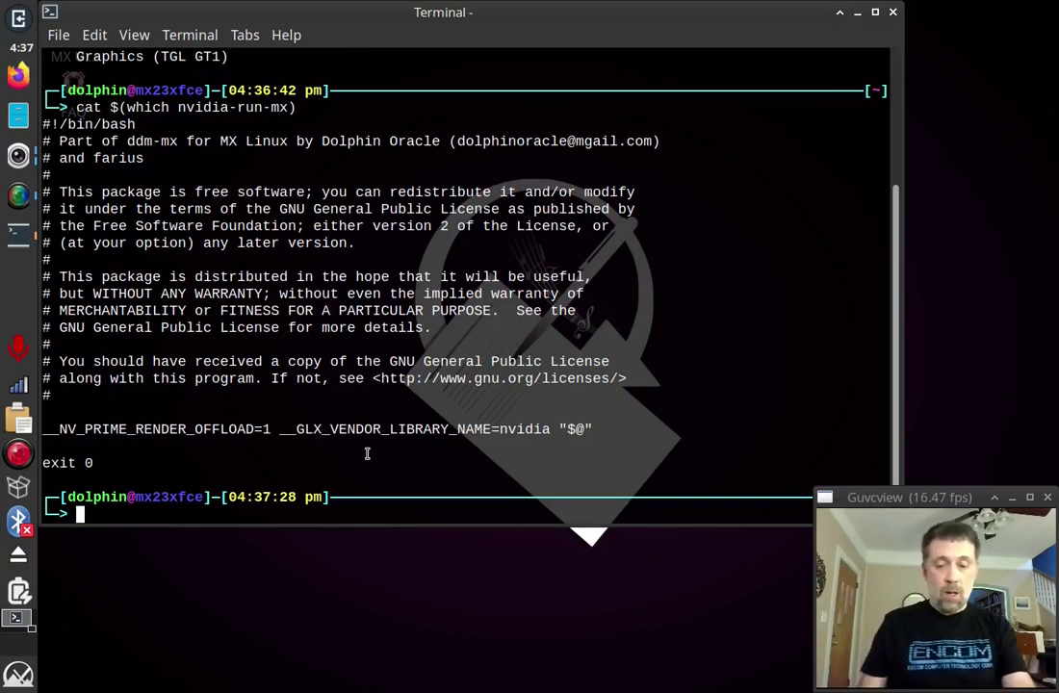
# Run nvidia-run-mx inxi -G and highlight the NVIDIA device's driver and the OpenGL renderer entries.
pyautogui.write('nvidia-run-x')
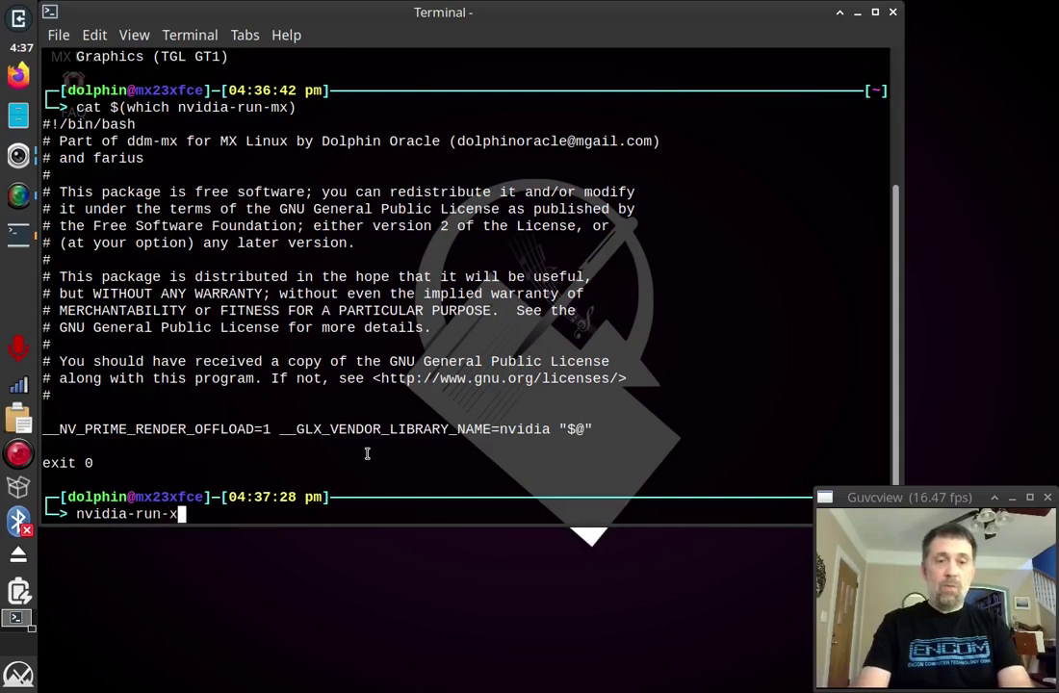
pyautogui.press('BackSpace')
pyautogui.write('mx -')
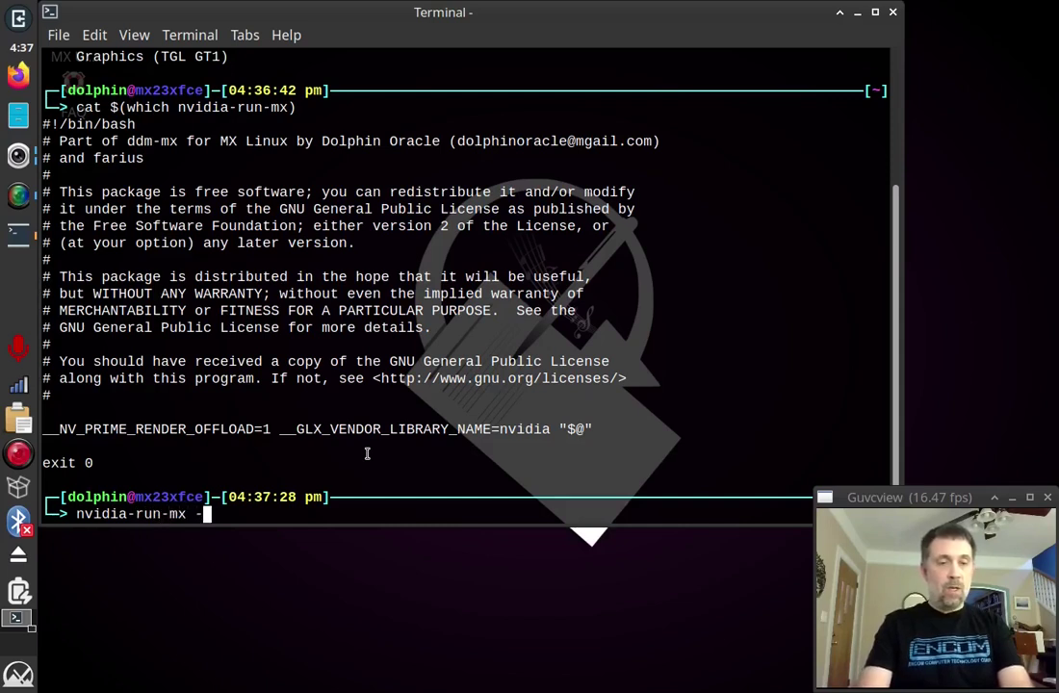
pyautogui.press('BackSpace')
pyautogui.write('inxi ')
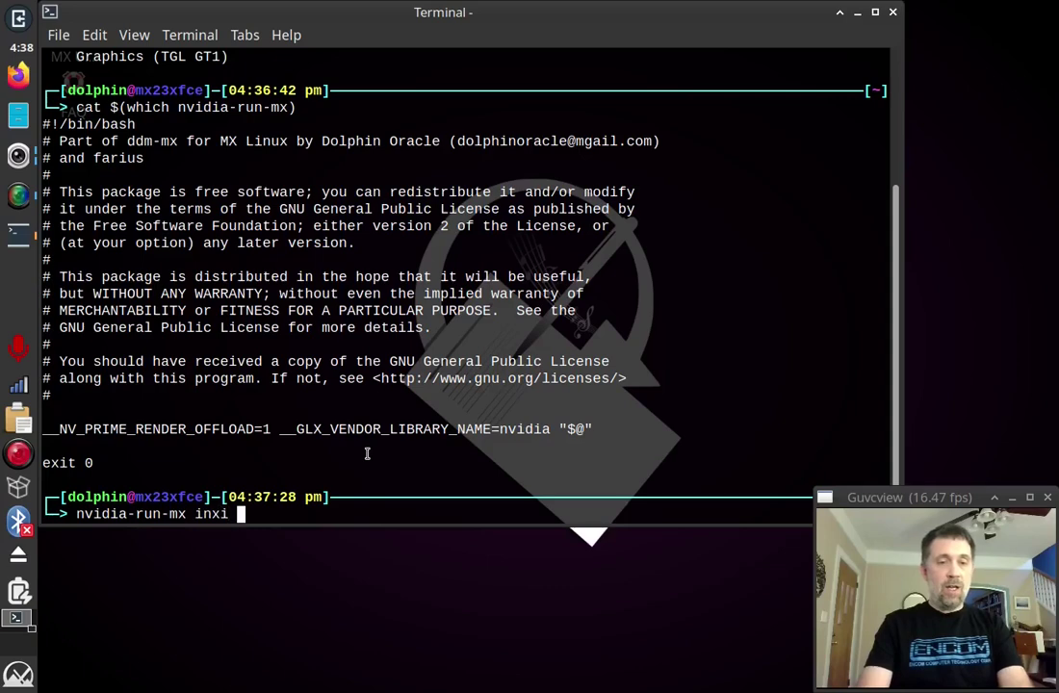
pyautogui.write('-G')
pyautogui.press('Return')
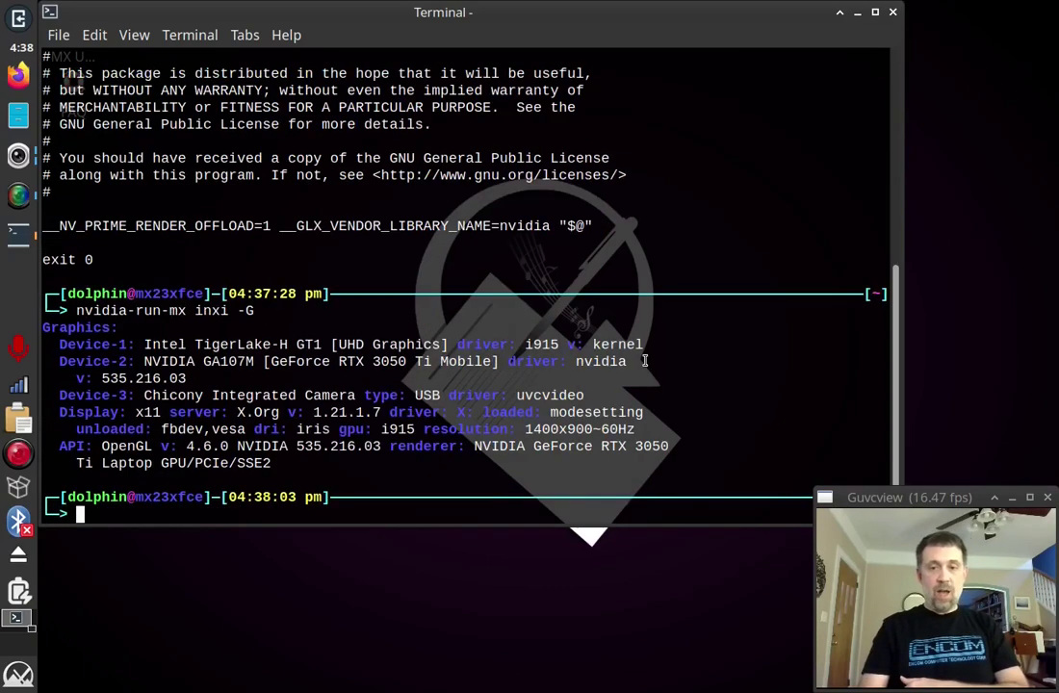
pyautogui.moveTo(645, 360); pyautogui.dragTo(525, 361)
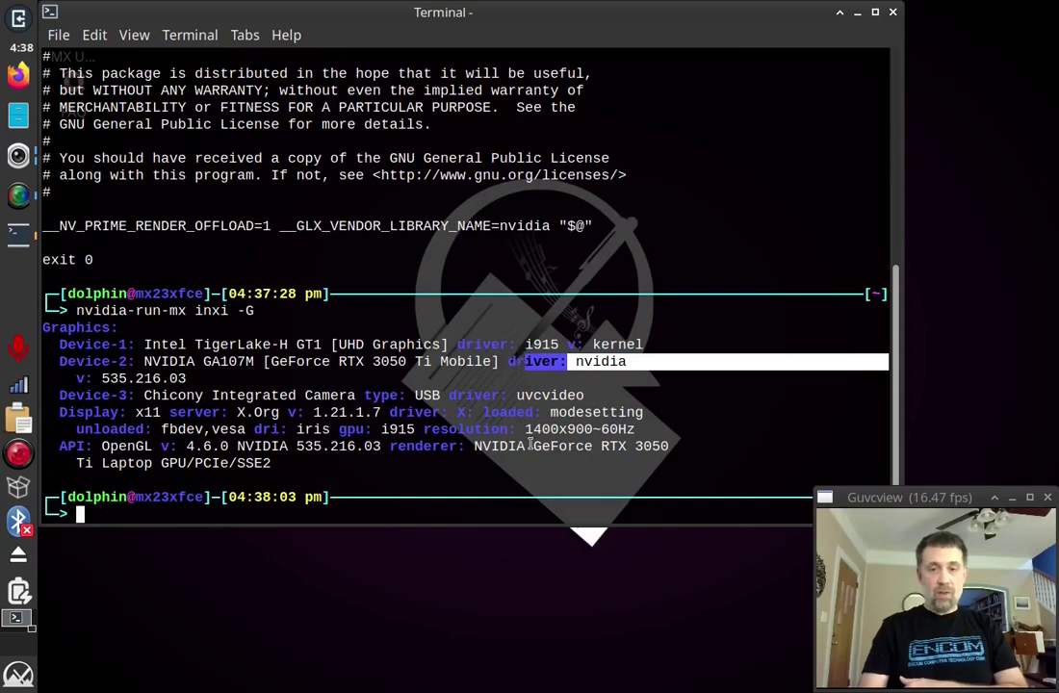
pyautogui.moveTo(389, 445); pyautogui.dragTo(675, 460)
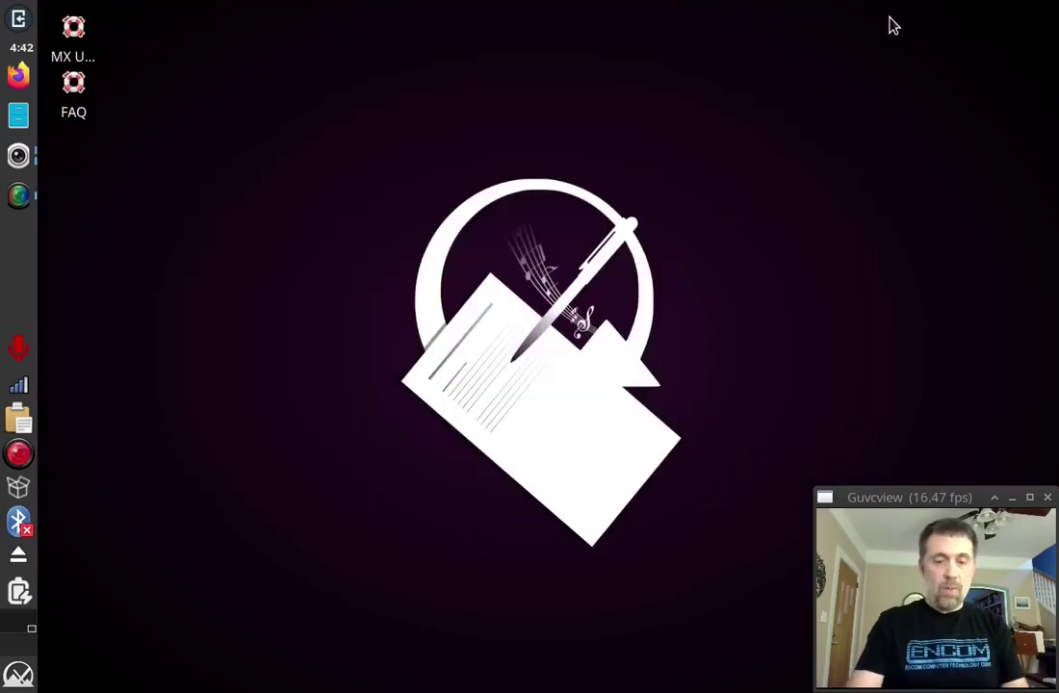
# Run nvidia-detect-mx in a new terminal and highlight the lines listing the driver series that support the card.
pyautogui.hotkey('ctrl', 'alt', 't')
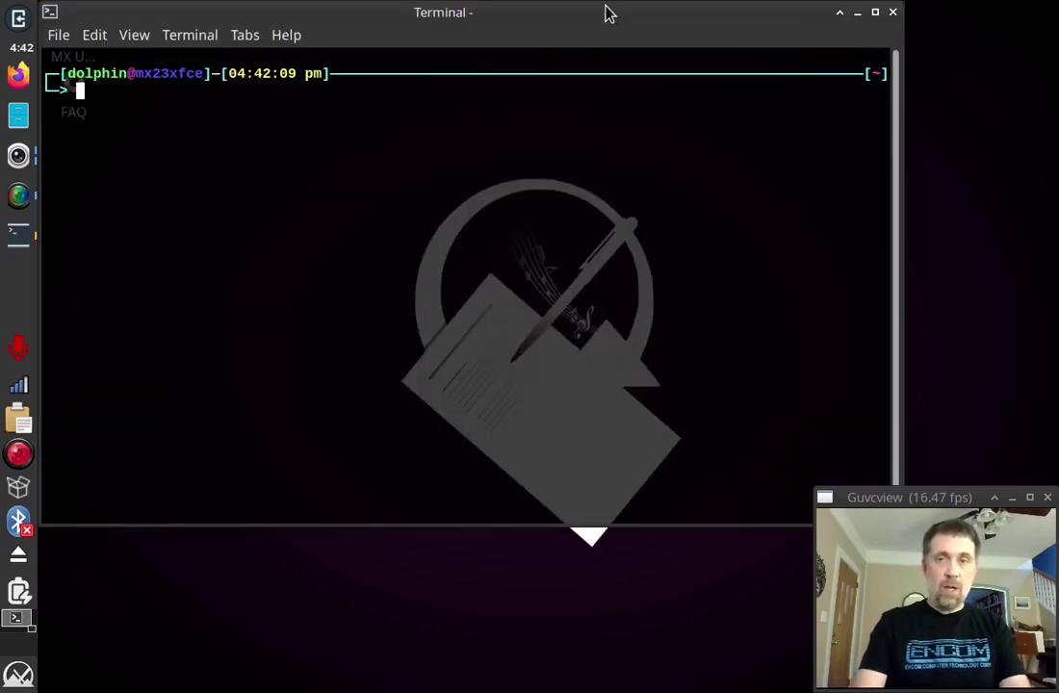
pyautogui.moveTo(608, 14); pyautogui.dragTo(642, 25)
pyautogui.write('nvidia-')
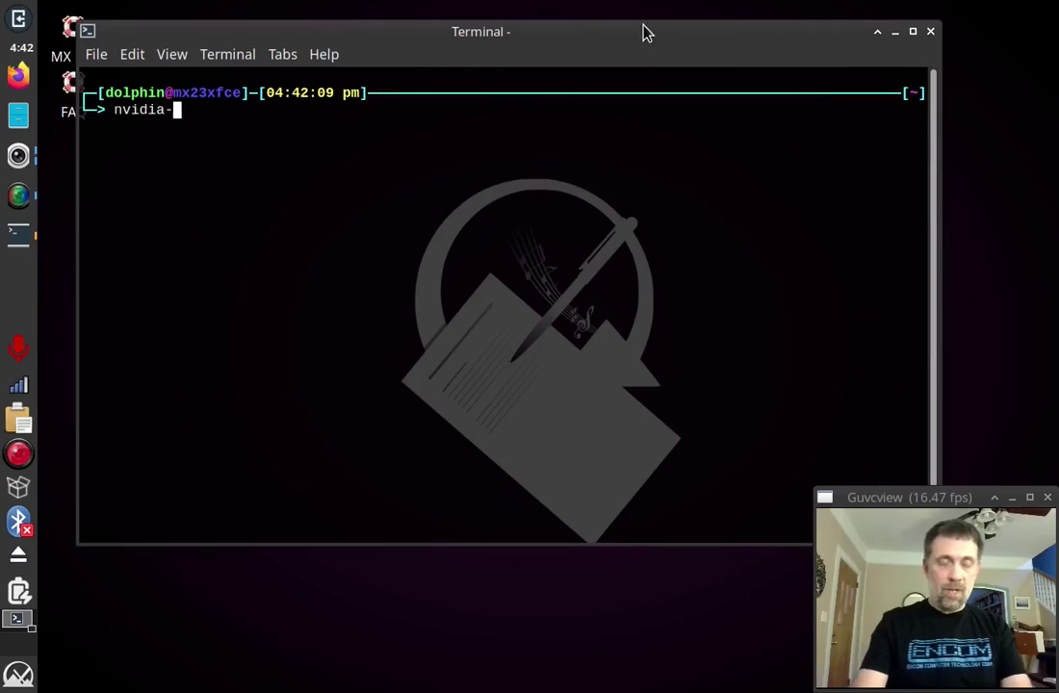
pyautogui.write('detect-mx')
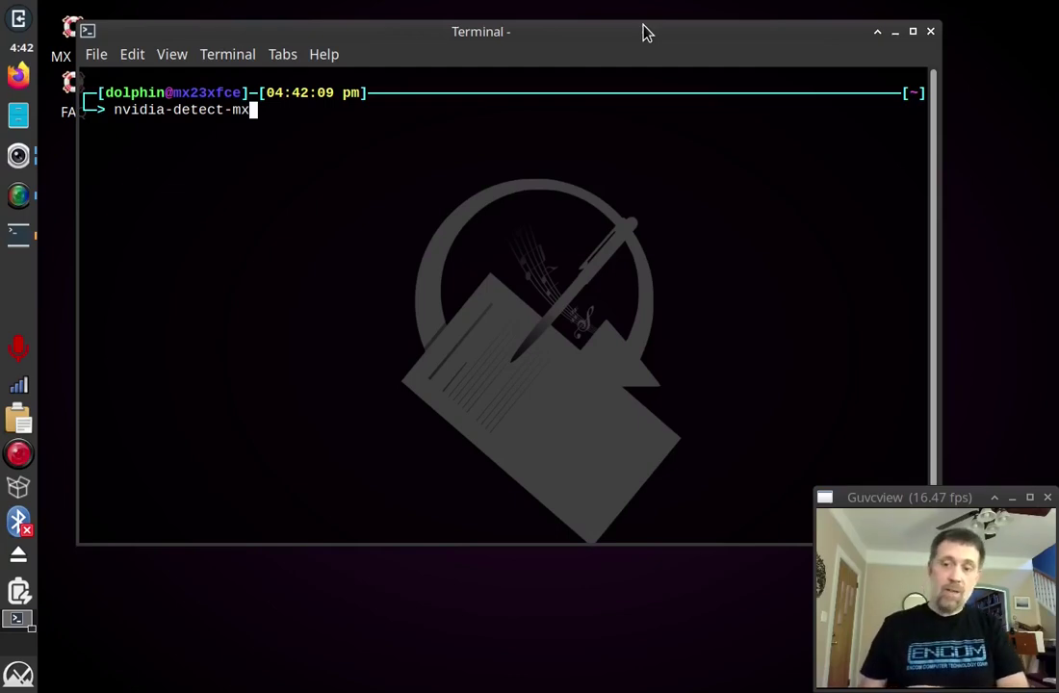
pyautogui.press('Return')
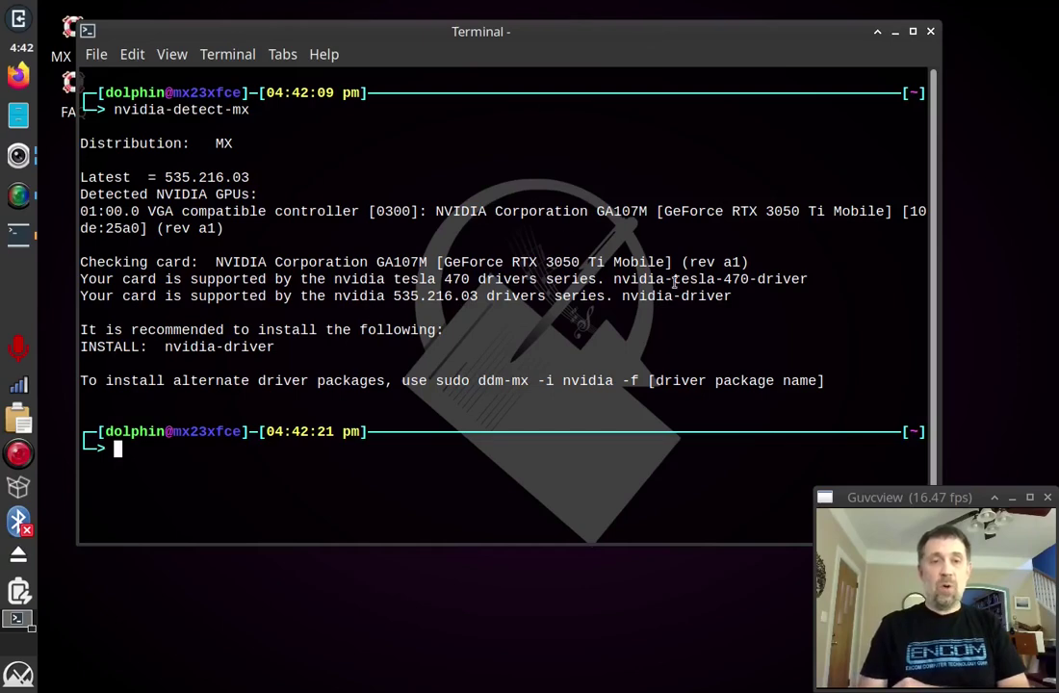
pyautogui.moveTo(924, 296); pyautogui.dragTo(240, 248)
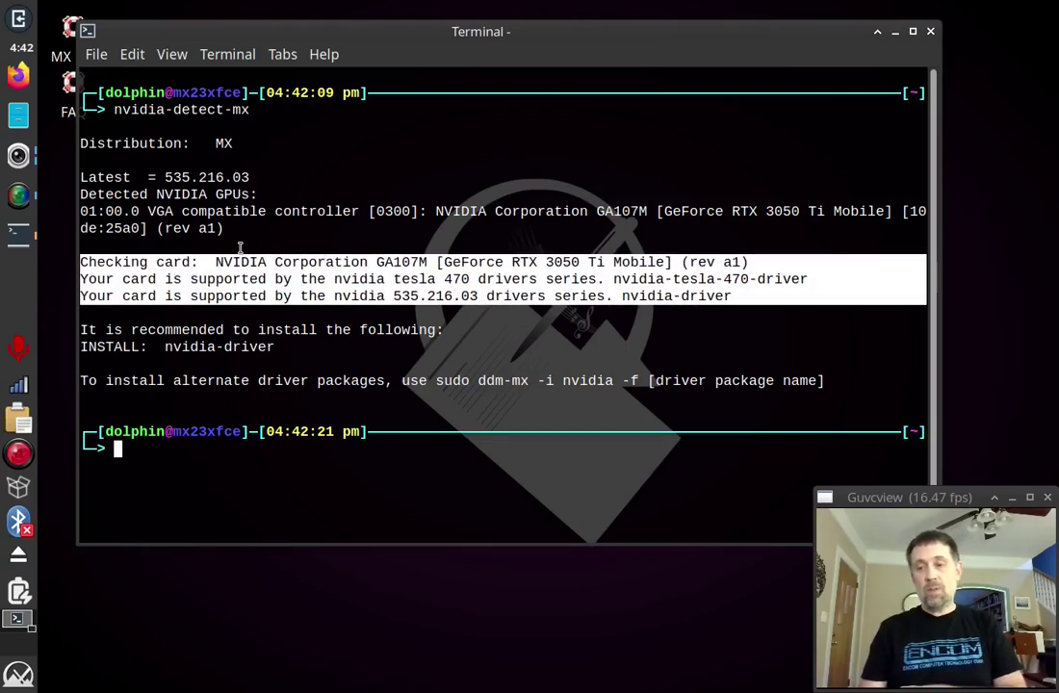
pyautogui.click(360, 493)
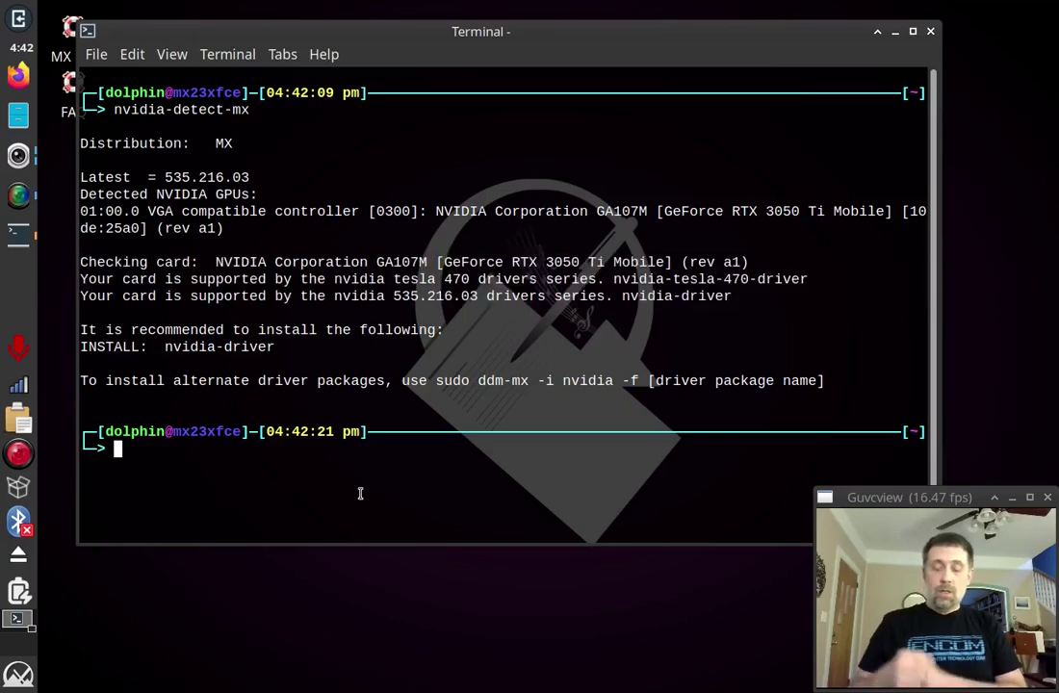